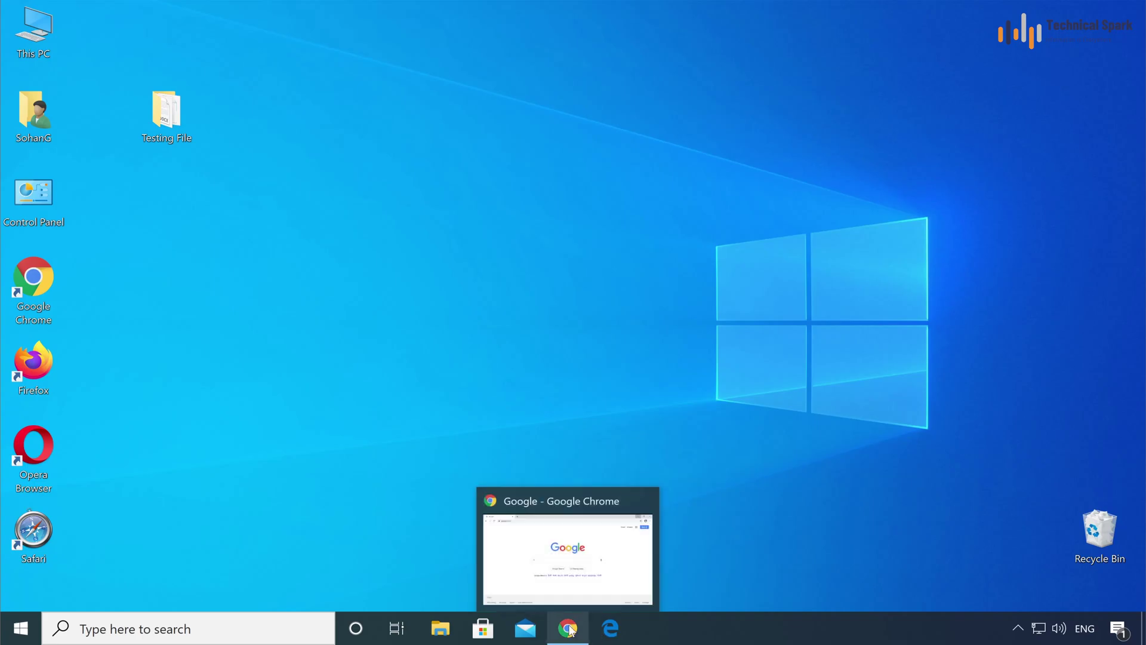
# - Load corrupt-a-file.net in Chrome and scroll down to its file-upload panel
pyautogui.click(572, 632)
pyautogui.click(153, 43)
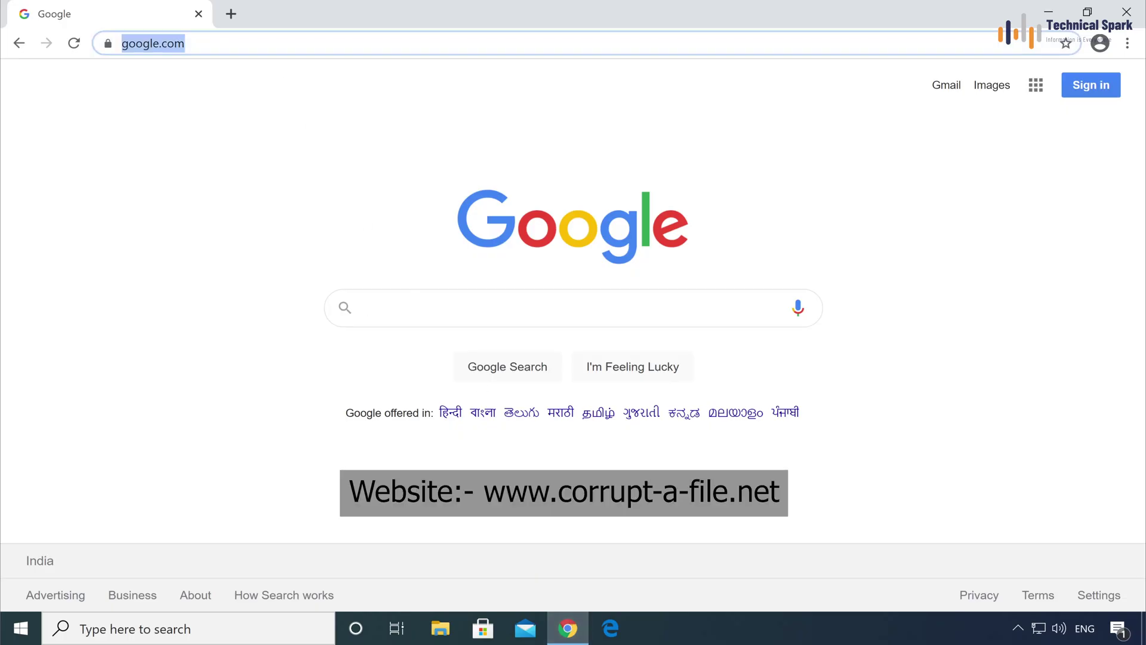
pyautogui.write('https://corrupt-a-file.net/')
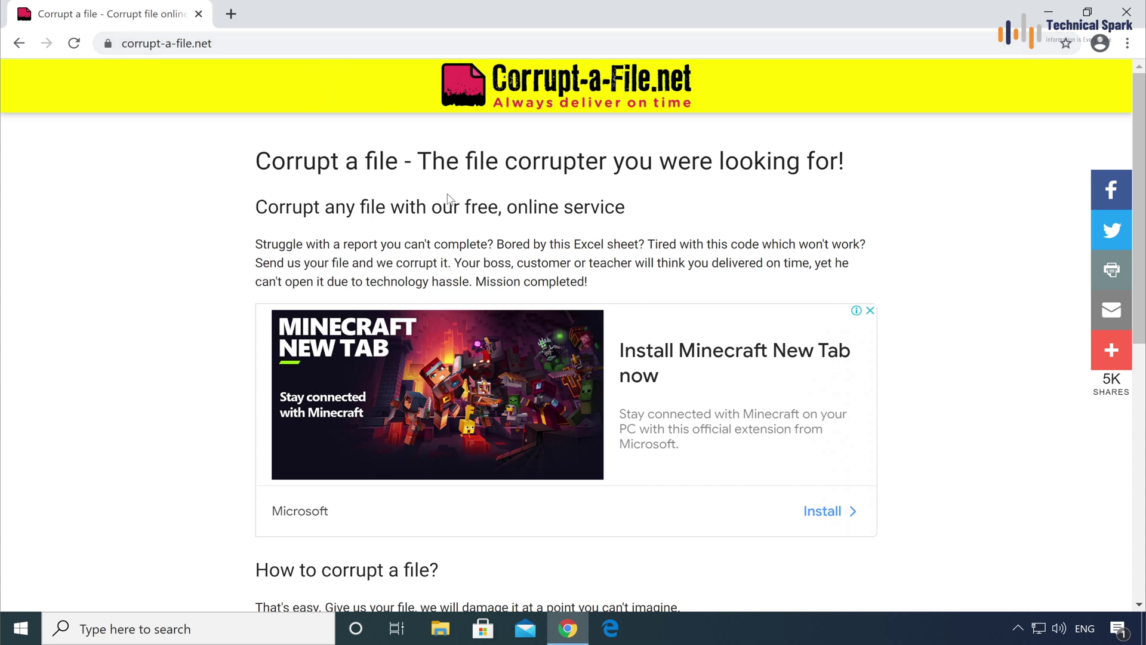
pyautogui.scroll(-9, 450, 221)
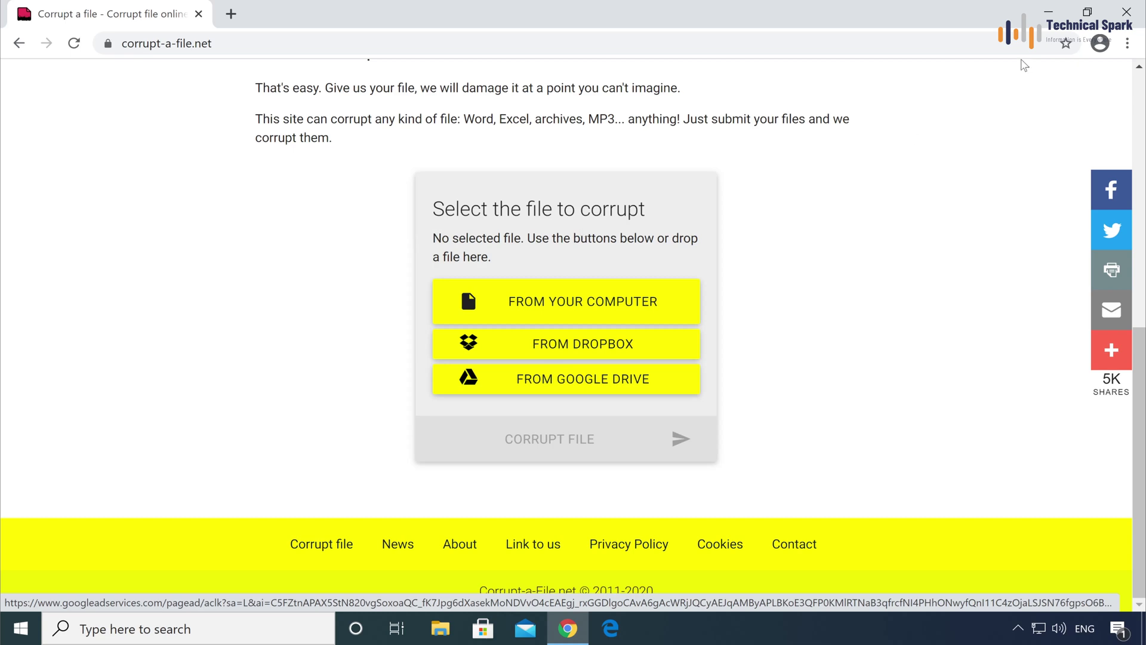
# - Dock Chrome to the right half, open Testing File, and play the Mitsubishi Car video
pyautogui.click(1087, 12)
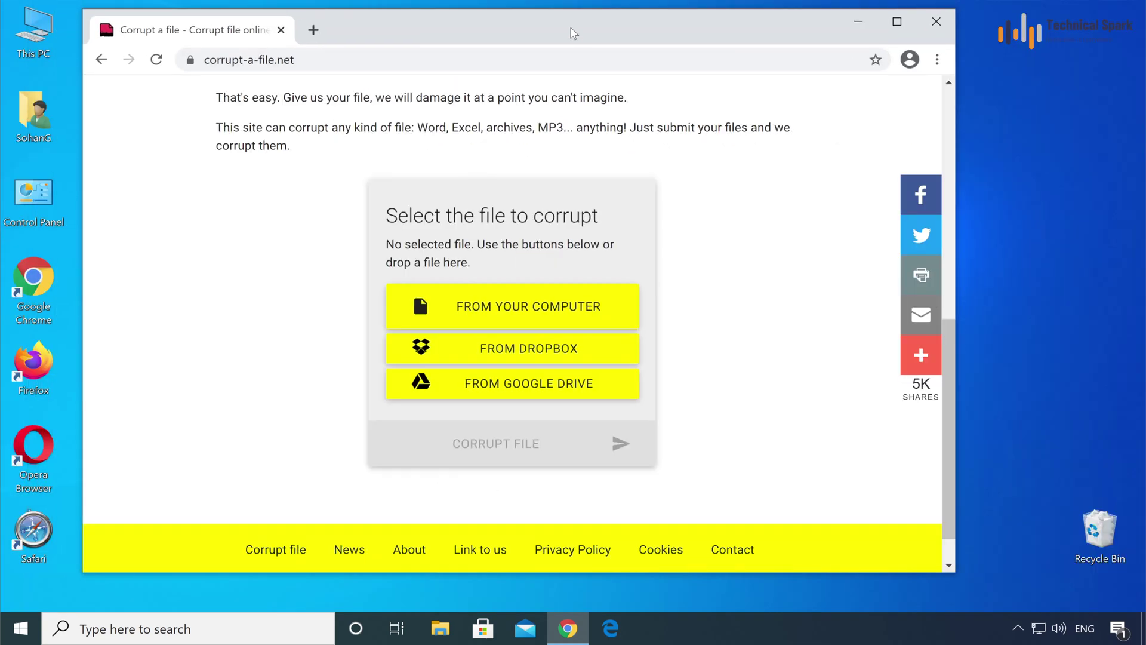
pyautogui.moveTo(570, 27); pyautogui.dragTo(1142, 90)
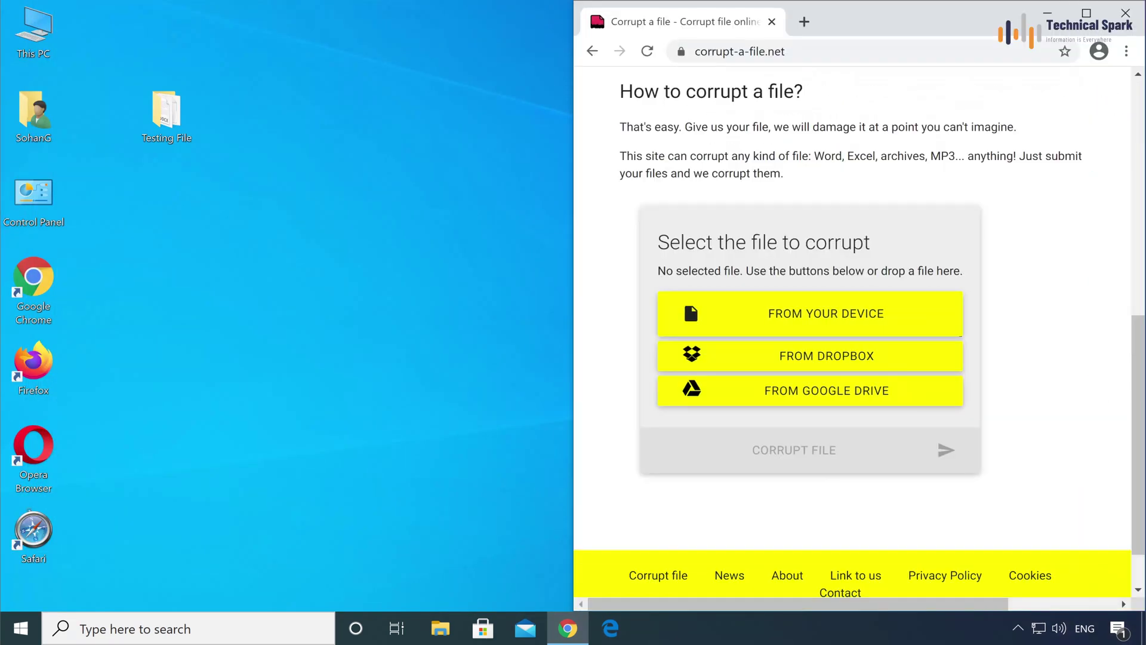
pyautogui.doubleClick(139, 105)
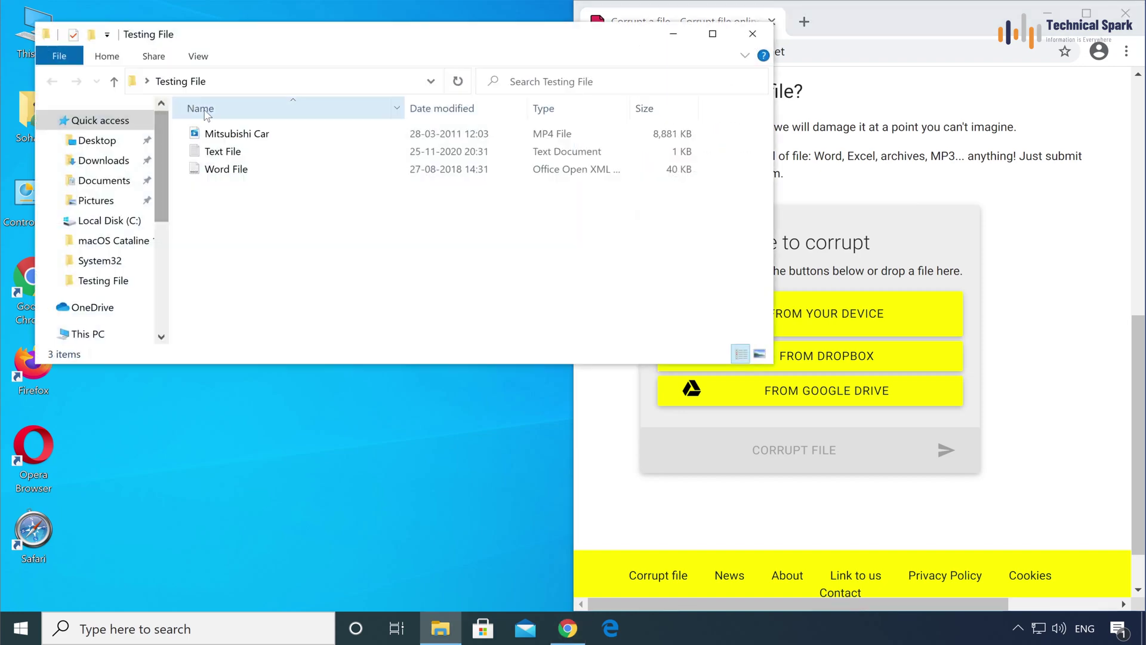
pyautogui.click(257, 132)
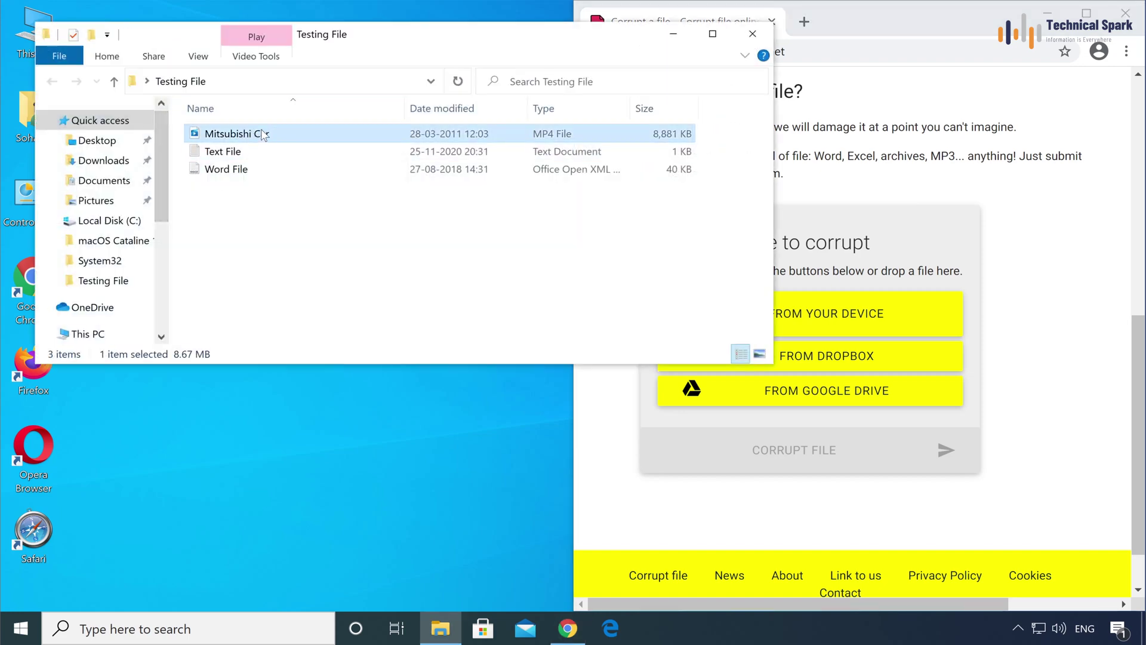
pyautogui.doubleClick(243, 136)
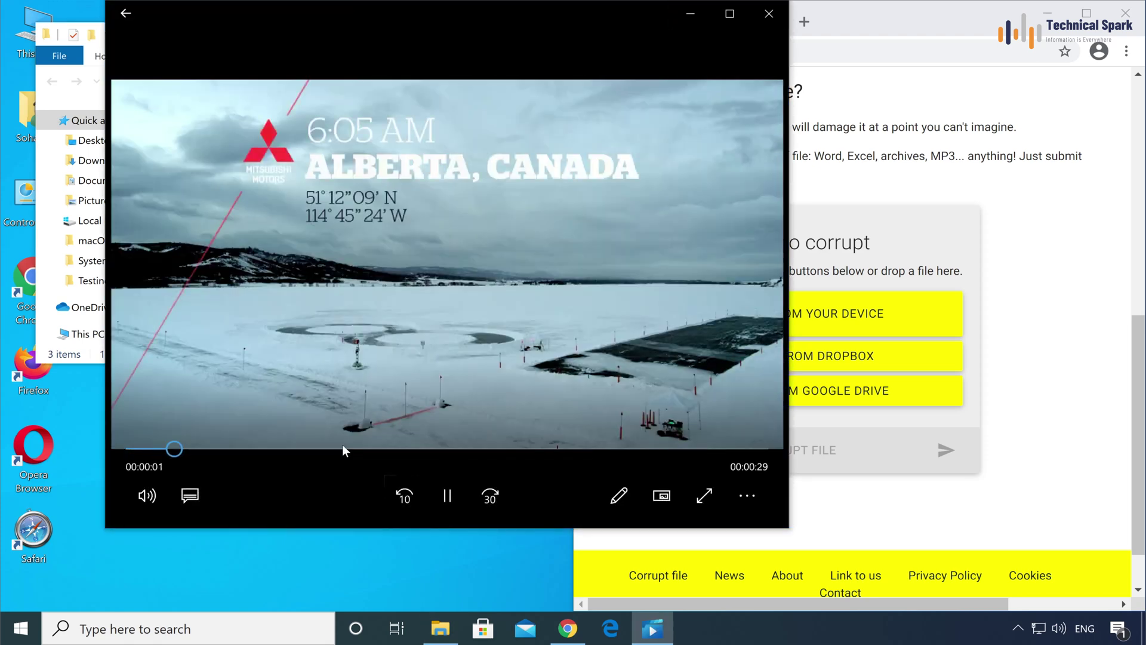
pyautogui.click(342, 448)
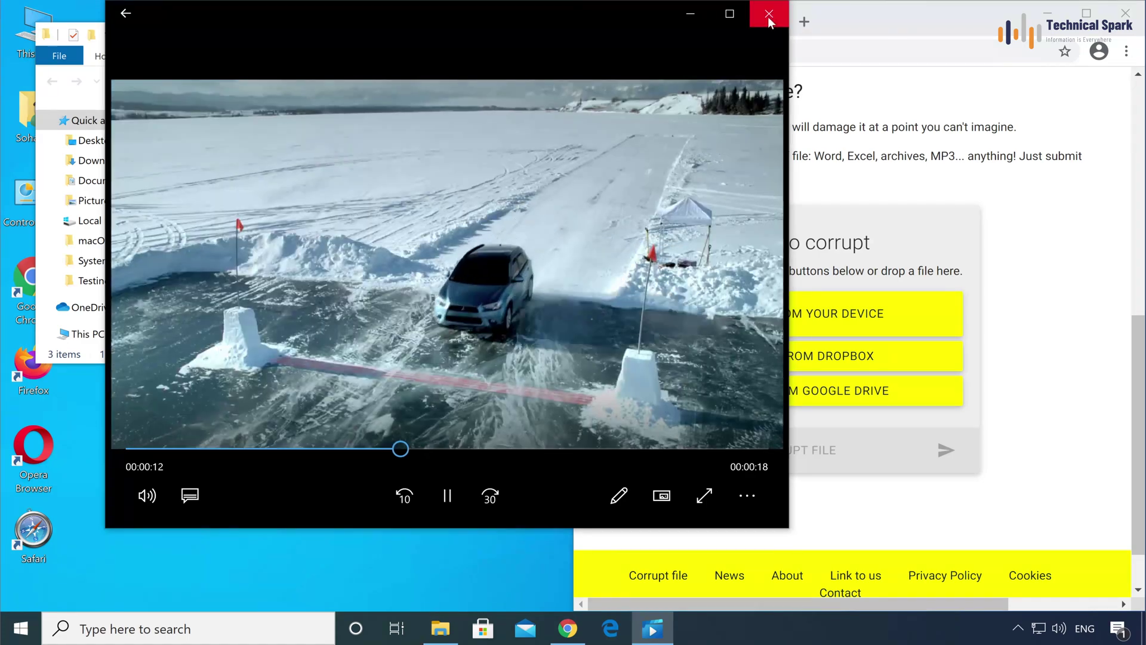
pyautogui.click(768, 20)
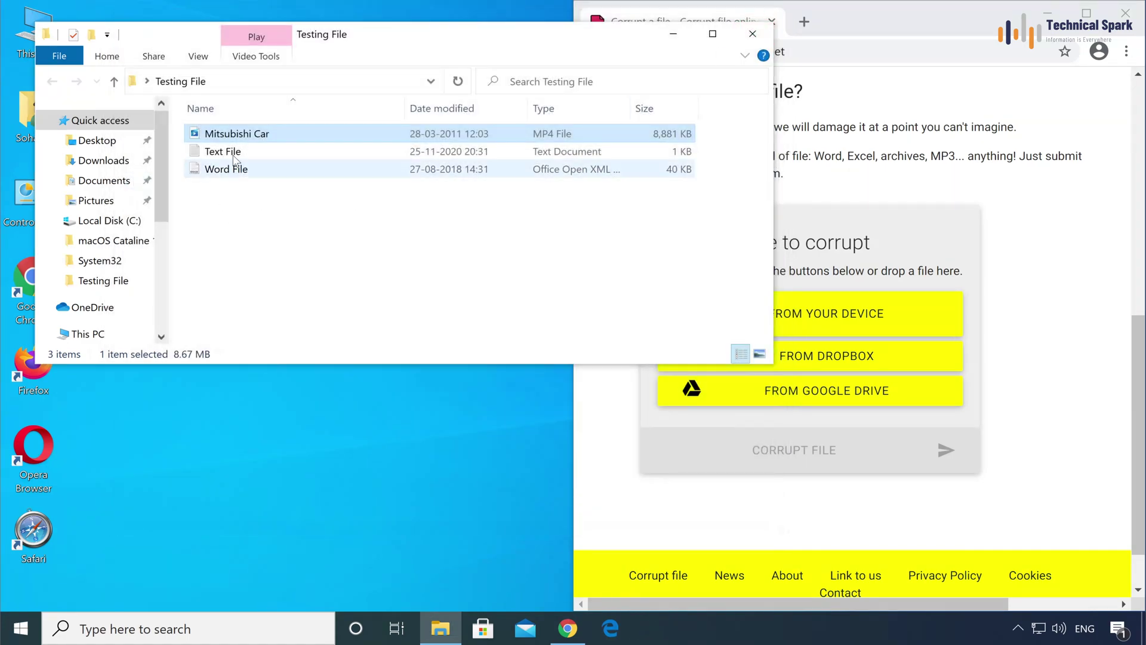
# - Open Text File and Word File to confirm they display normally, then close them
pyautogui.click(235, 153)
pyautogui.doubleClick(235, 153)
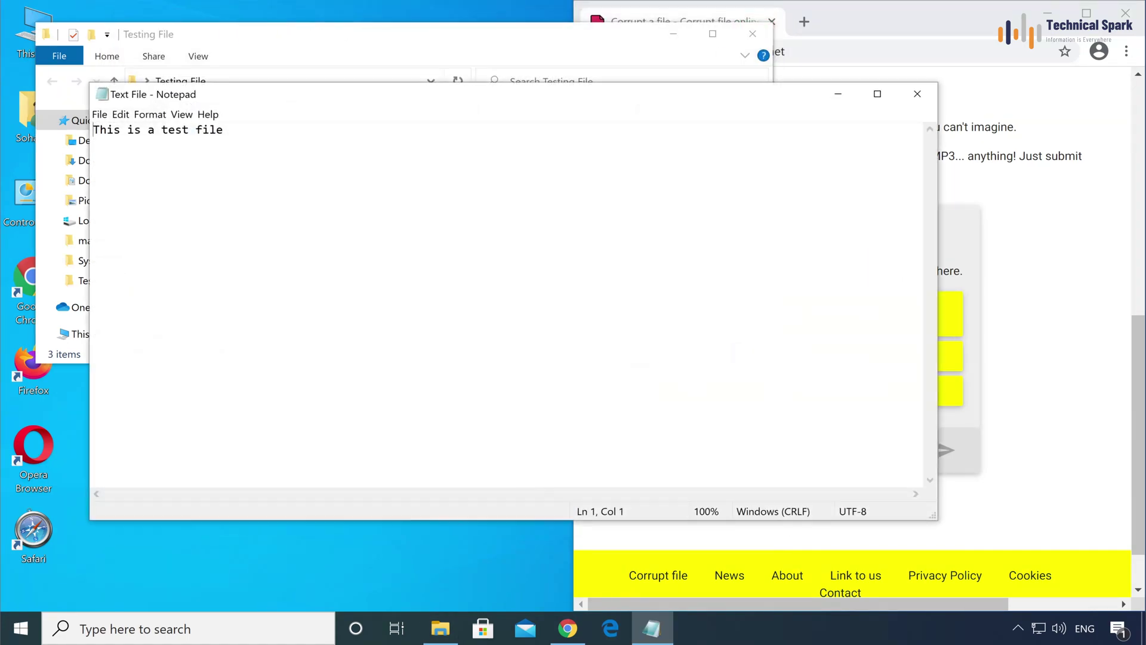
pyautogui.click(917, 94)
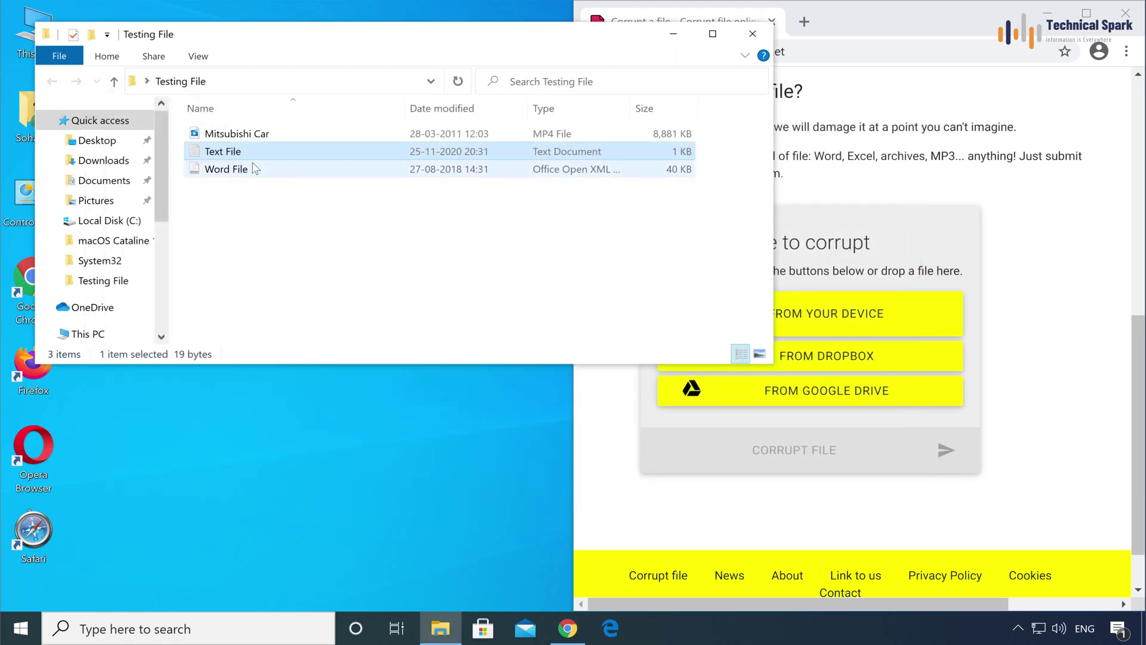
pyautogui.click(255, 168)
pyautogui.doubleClick(239, 172)
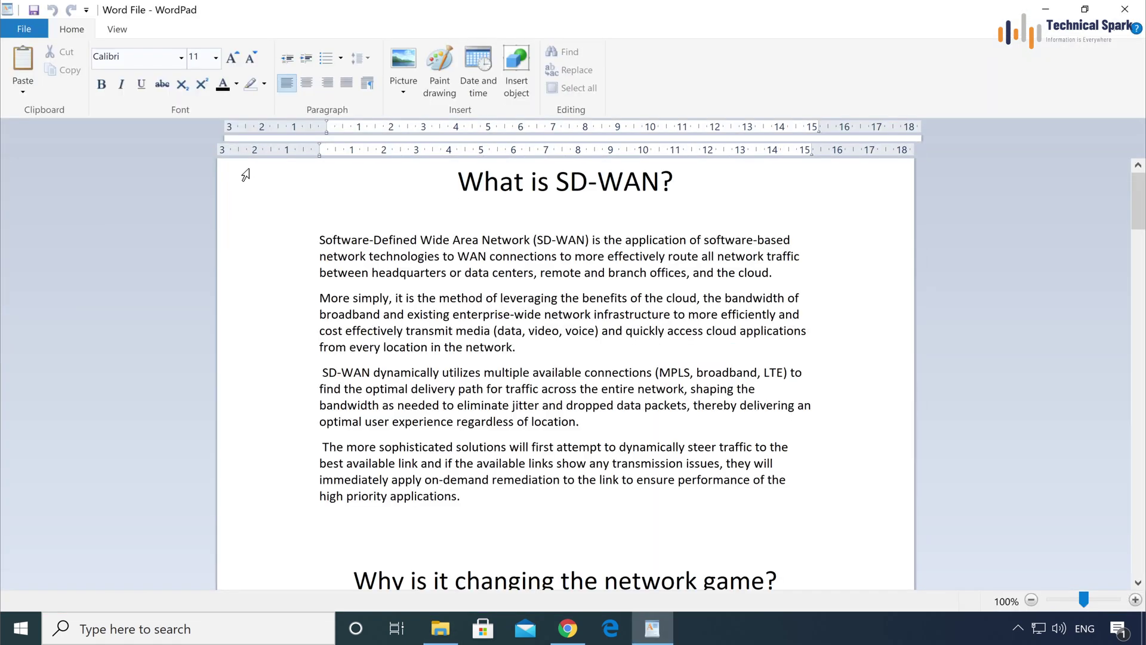
pyautogui.click(1111, 16)
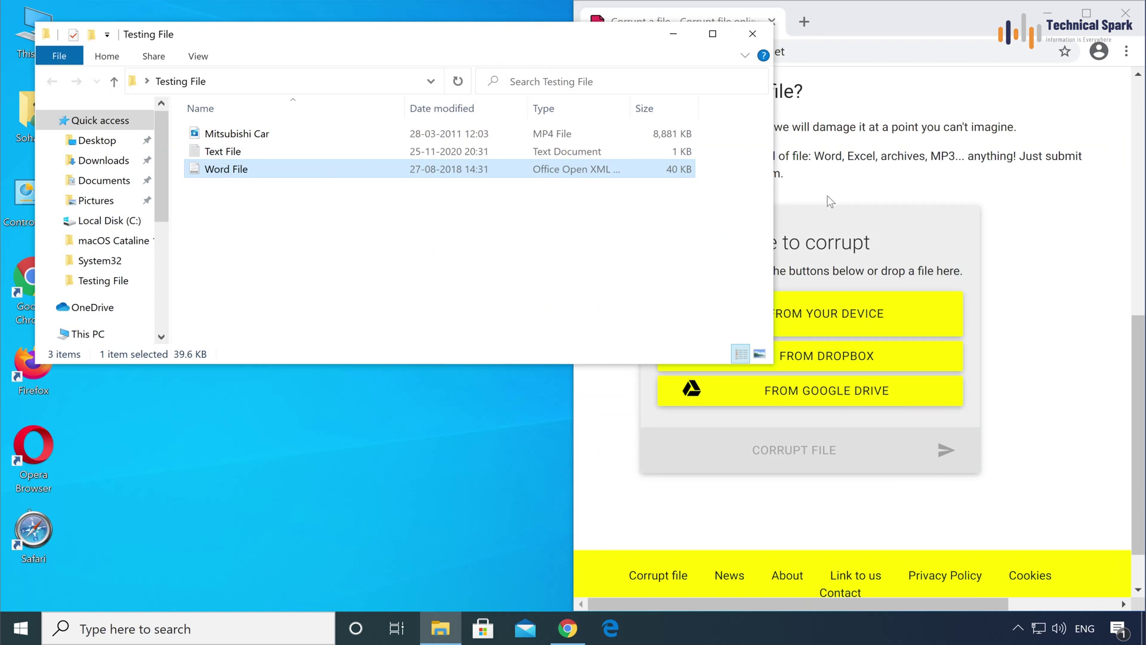
# - Upload the Mitsubishi Car video from Testing File to Corrupt-a-File.net
pyautogui.click(843, 192)
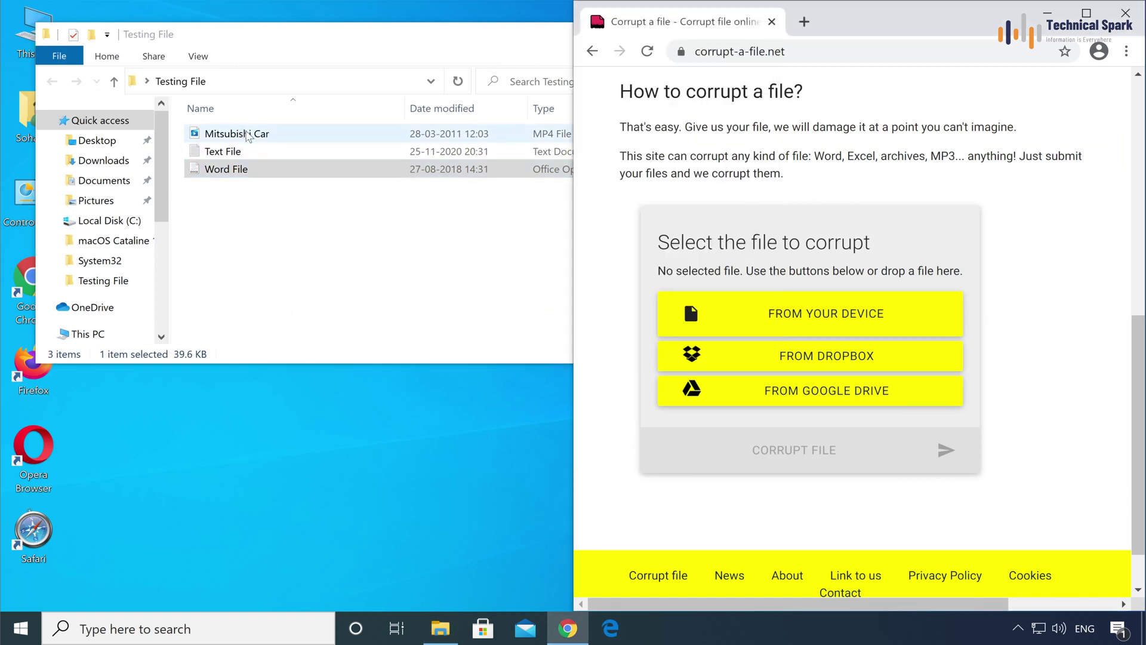
pyautogui.click(248, 137)
pyautogui.click(673, 482)
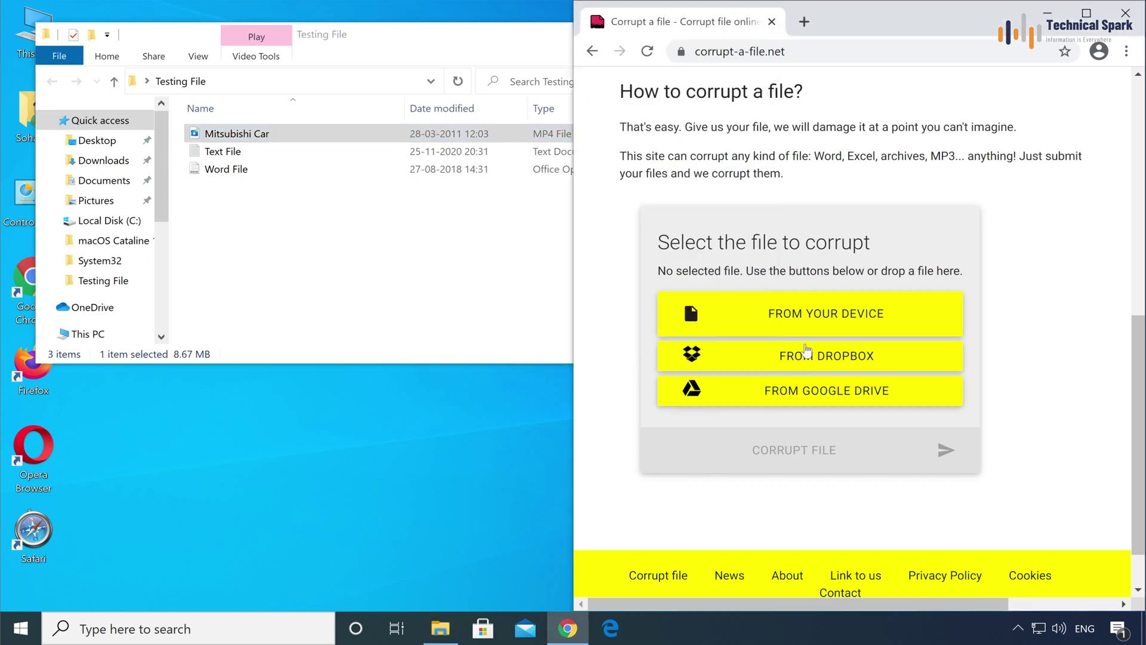
pyautogui.click(816, 315)
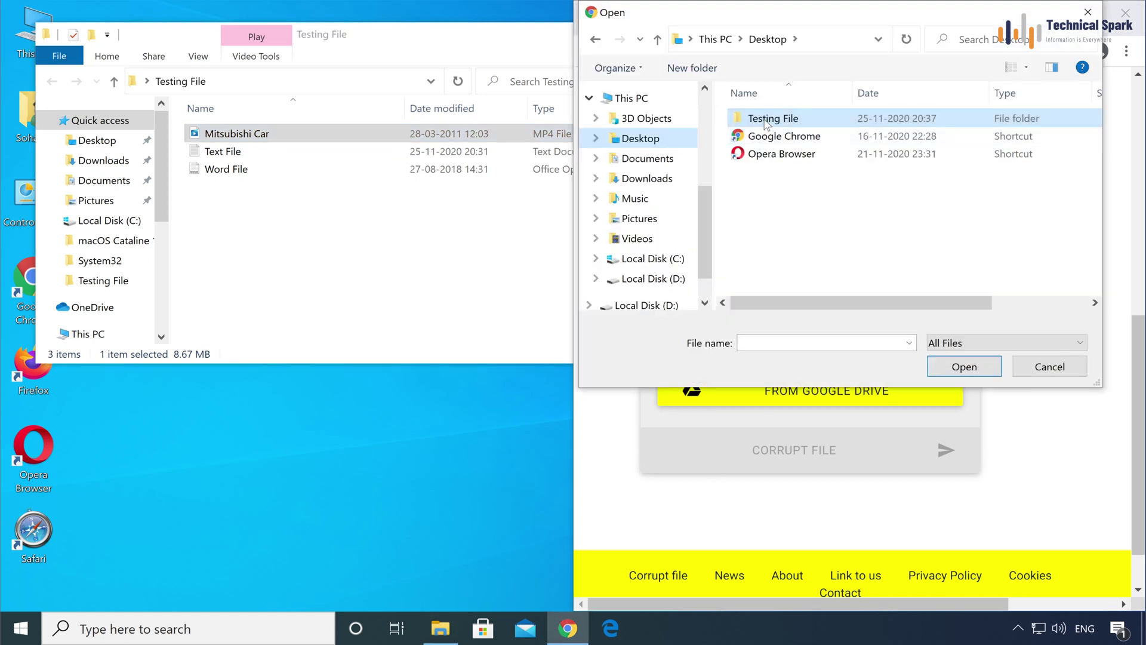
pyautogui.doubleClick(765, 122)
pyautogui.click(772, 119)
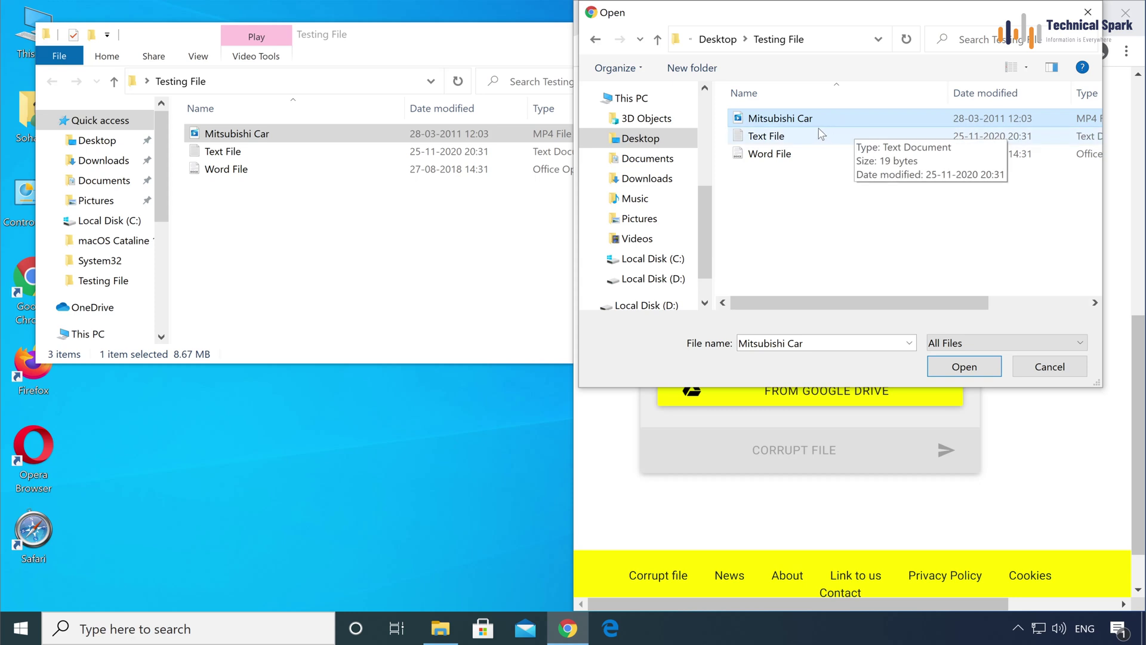
pyautogui.click(964, 365)
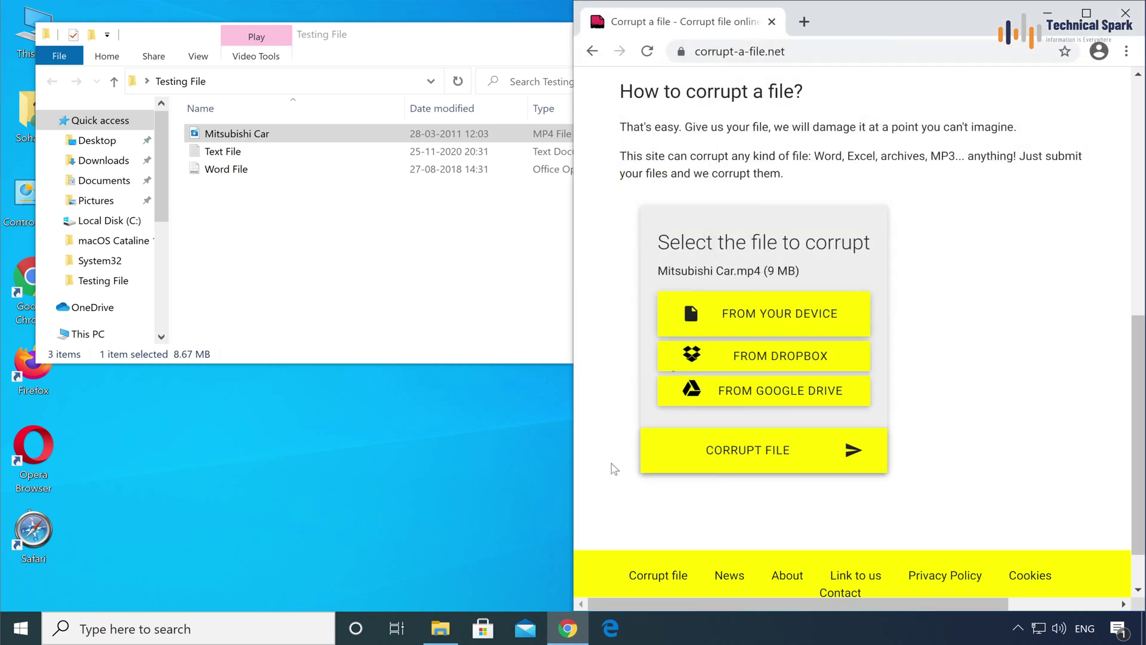
# - Corrupt the video and download the corrupted Mitsubishi Car.mp4
pyautogui.click(743, 455)
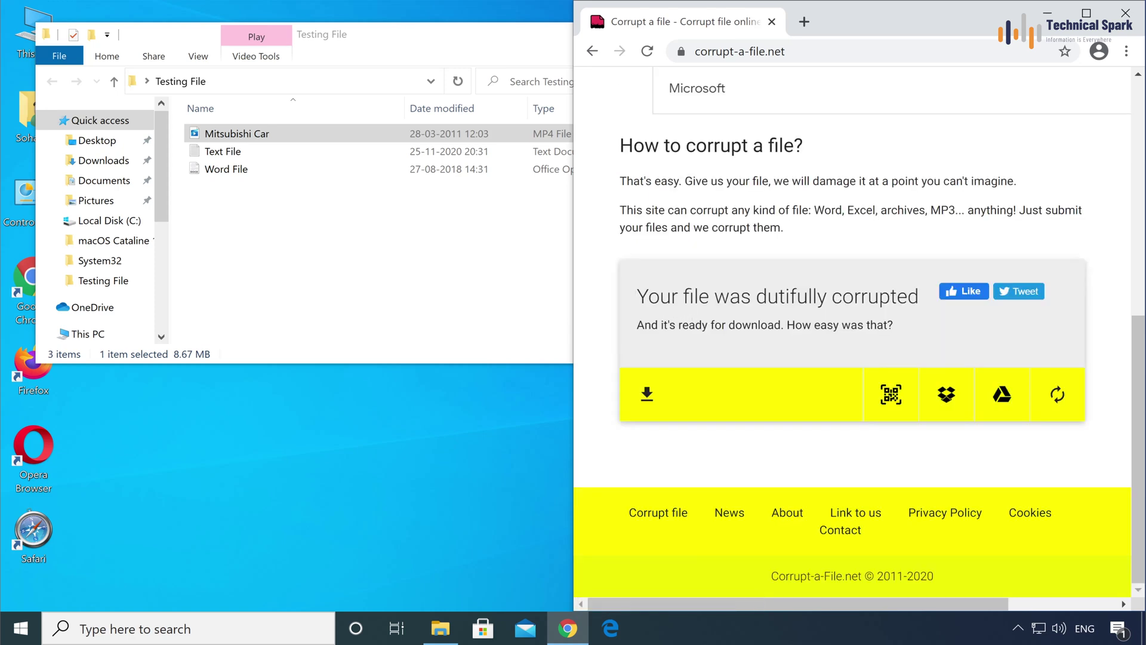
pyautogui.moveTo(637, 296); pyautogui.dragTo(907, 296)
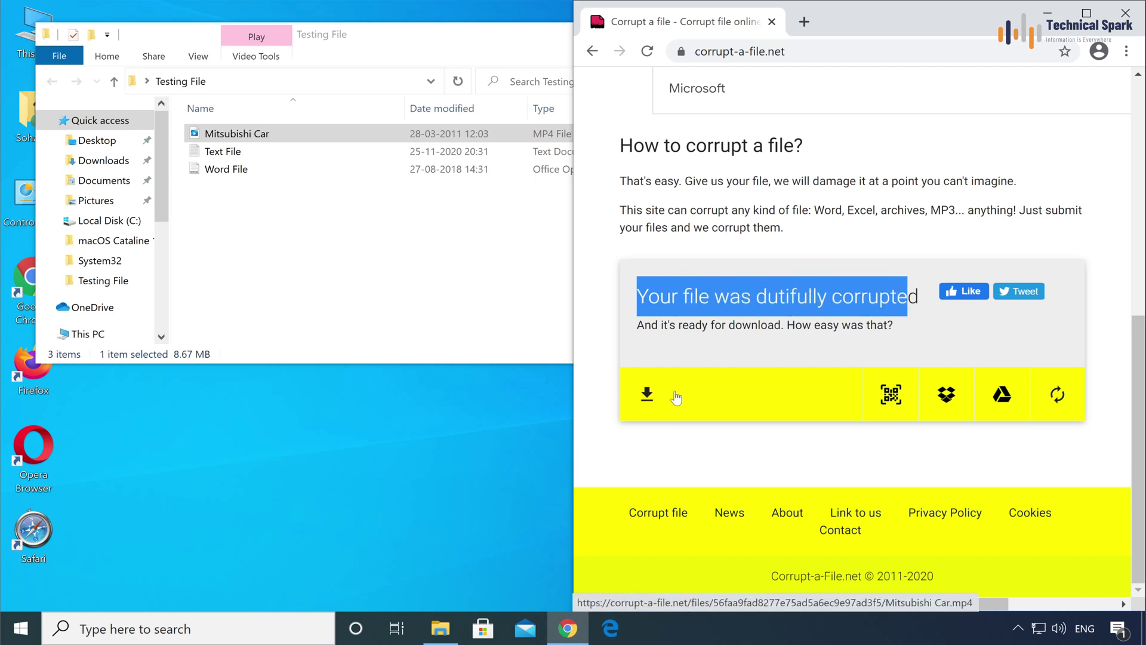
pyautogui.click(648, 402)
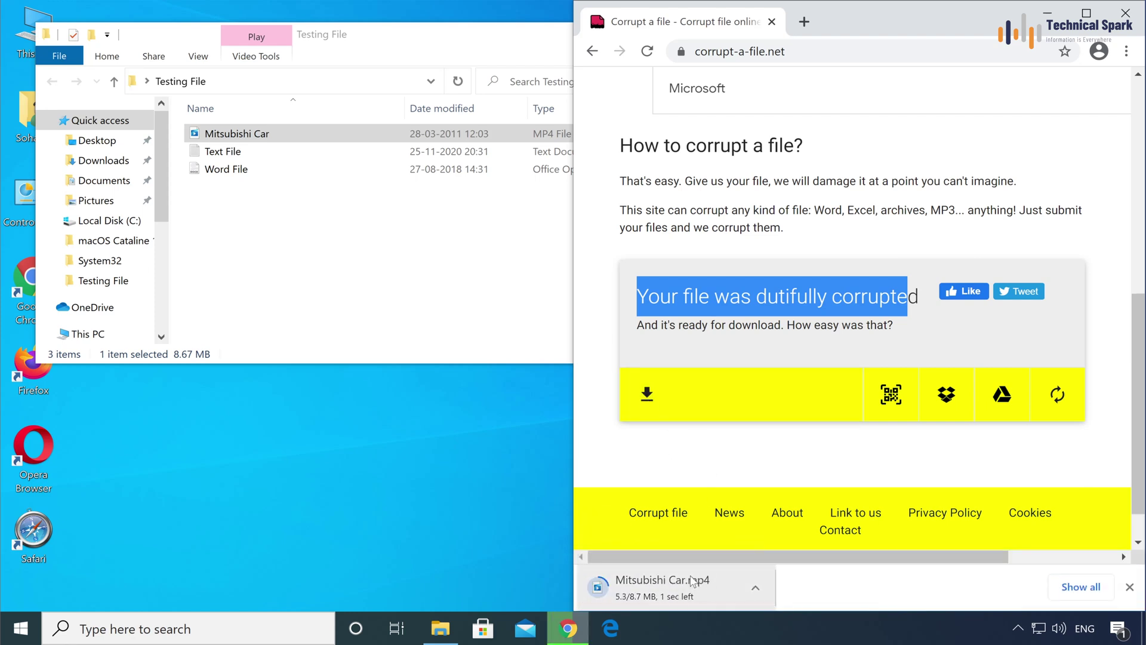
# - Play the downloaded Mitsubishi Car from Downloads and confirm it fails with error 0xc00d36c4
pyautogui.click(756, 589)
pyautogui.click(791, 539)
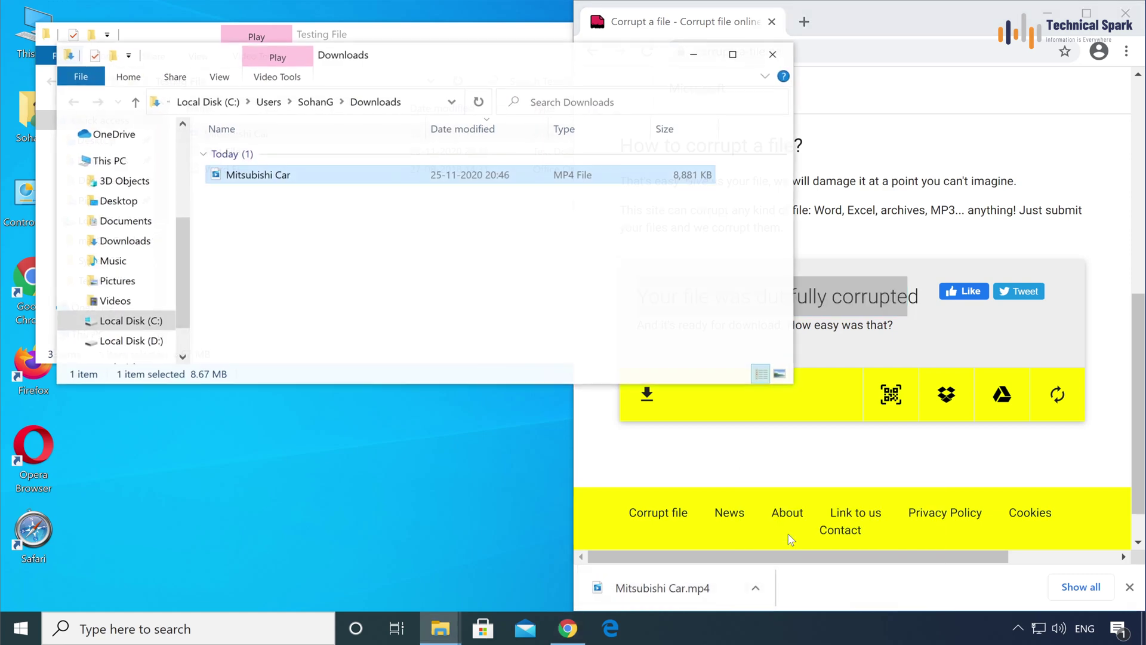
pyautogui.moveTo(418, 60); pyautogui.dragTo(401, 254)
pyautogui.doubleClick(264, 373)
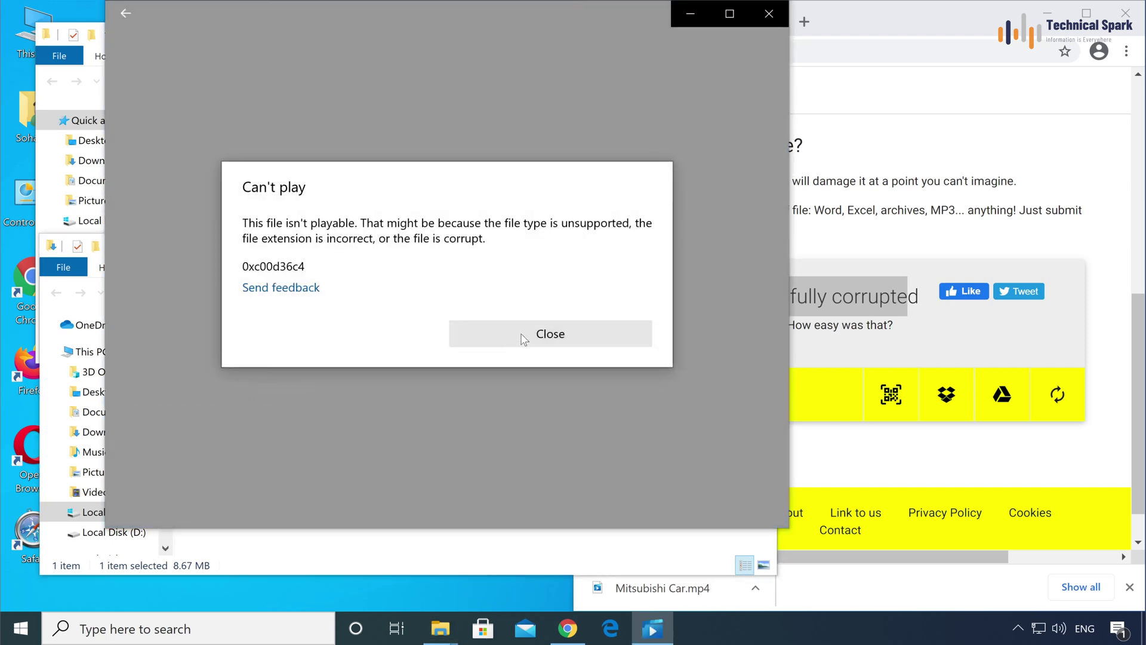
pyautogui.click(524, 333)
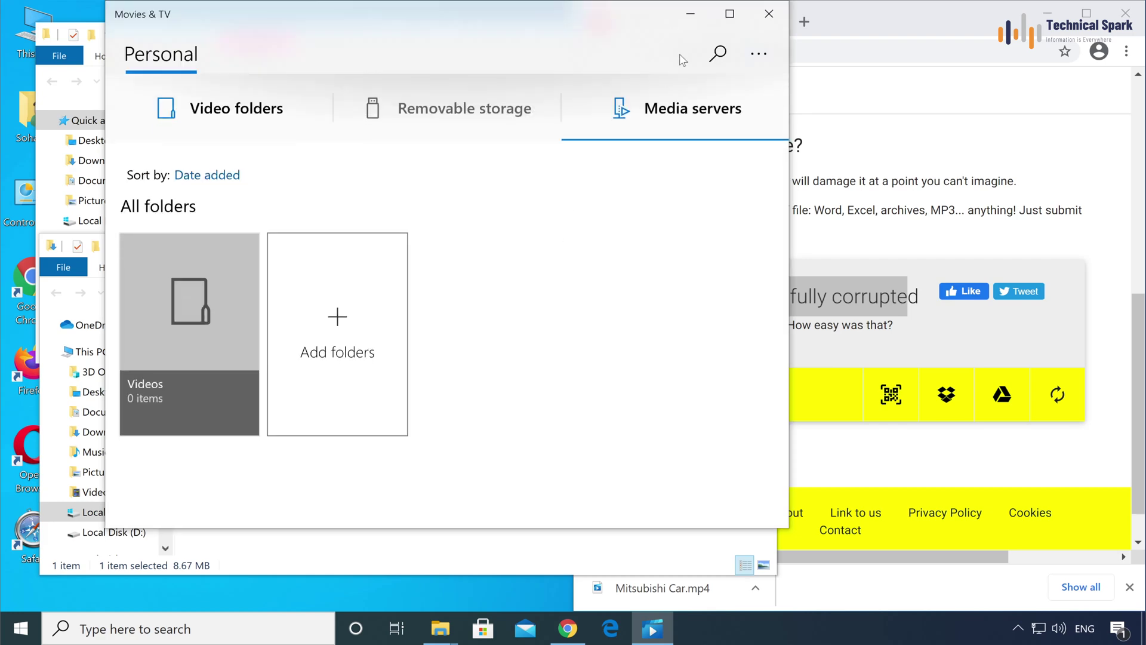
pyautogui.click(769, 13)
# - Reload the site, upload Text File, and check the original's contents
pyautogui.click(343, 193)
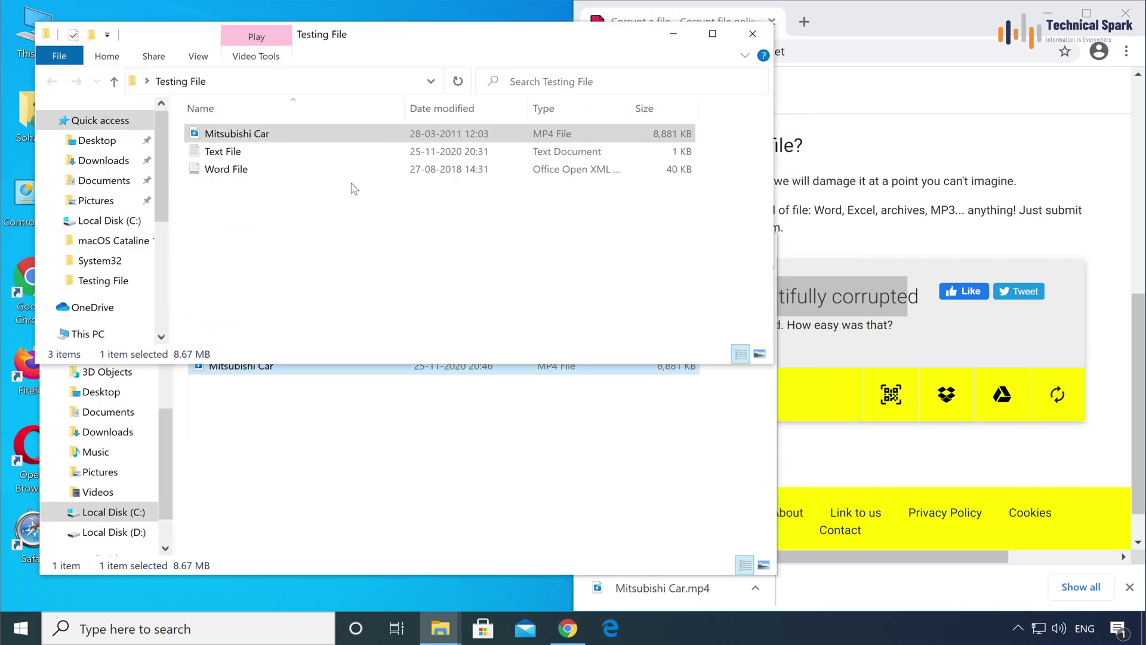
pyautogui.click(278, 155)
pyautogui.click(895, 343)
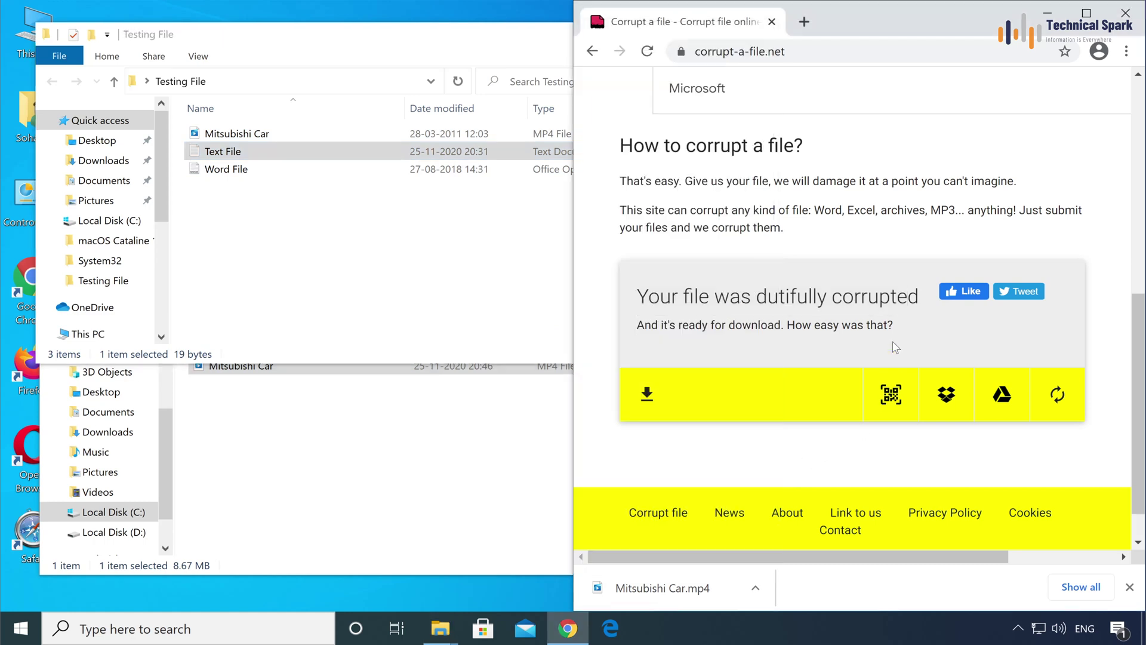
pyautogui.click(647, 53)
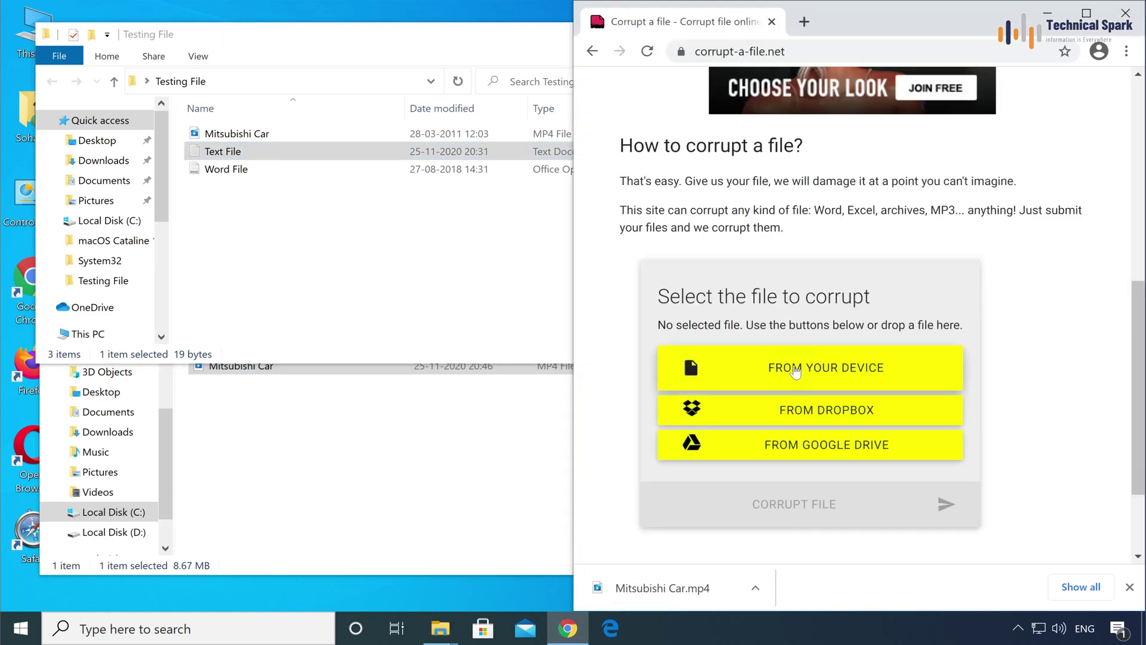
pyautogui.click(795, 369)
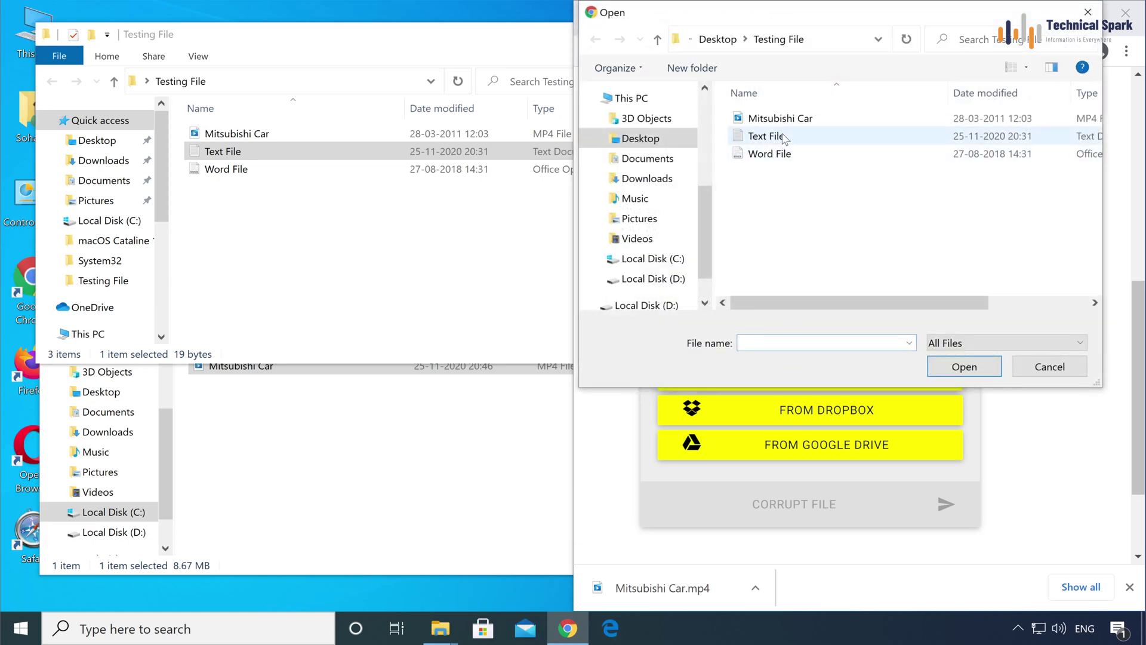
pyautogui.click(770, 136)
pyautogui.click(955, 367)
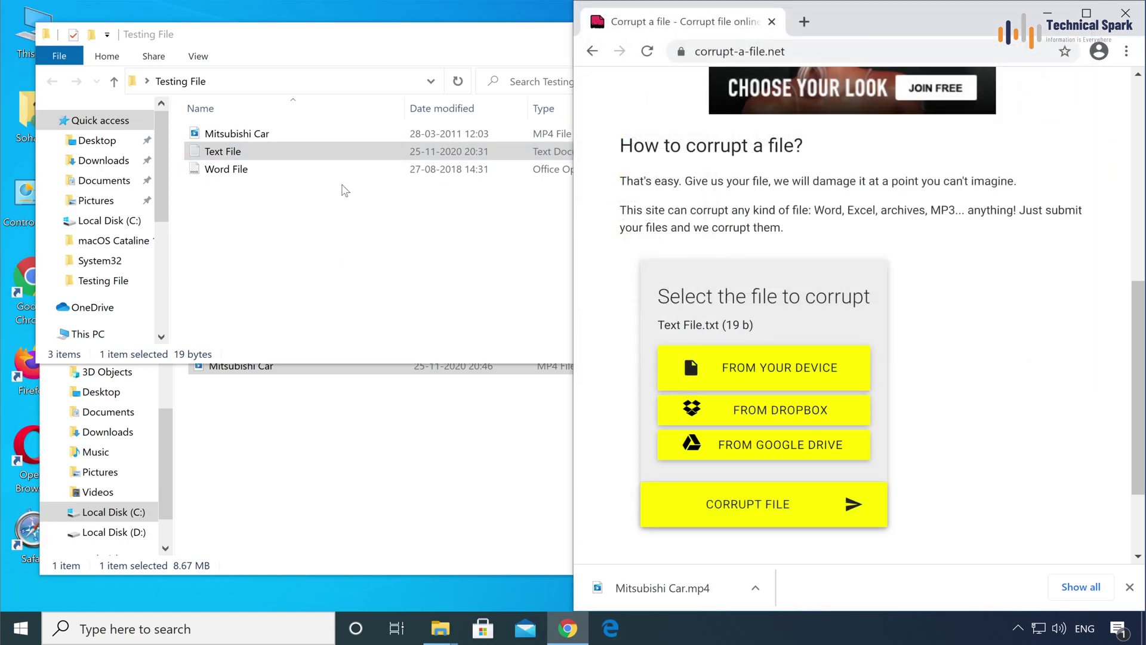
pyautogui.doubleClick(232, 151)
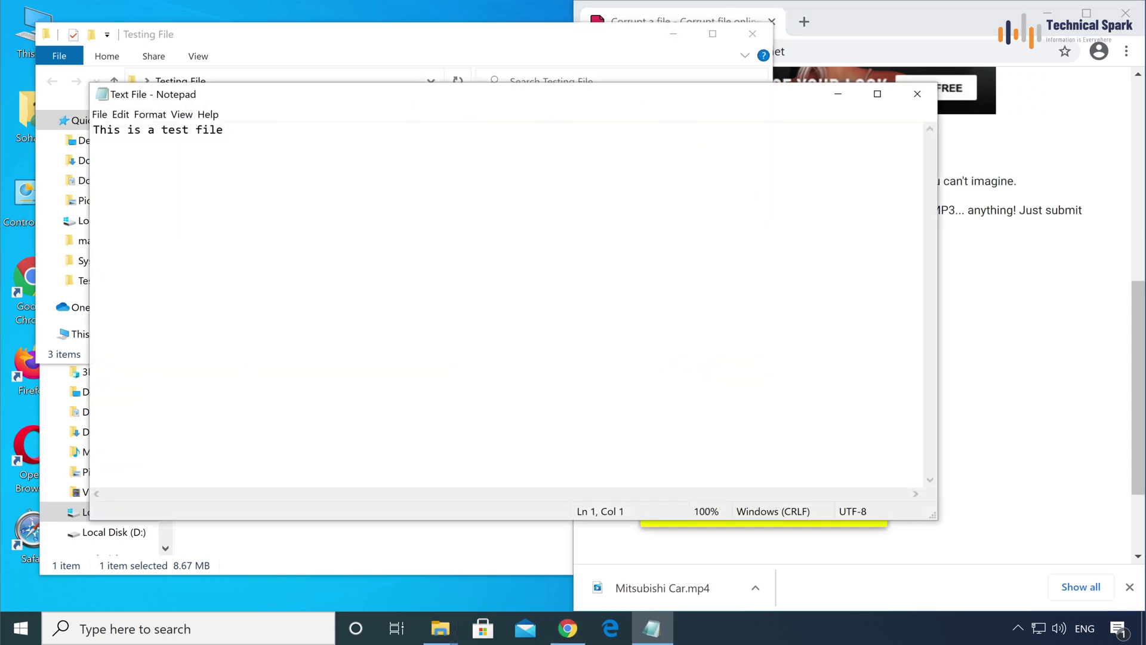
pyautogui.click(916, 94)
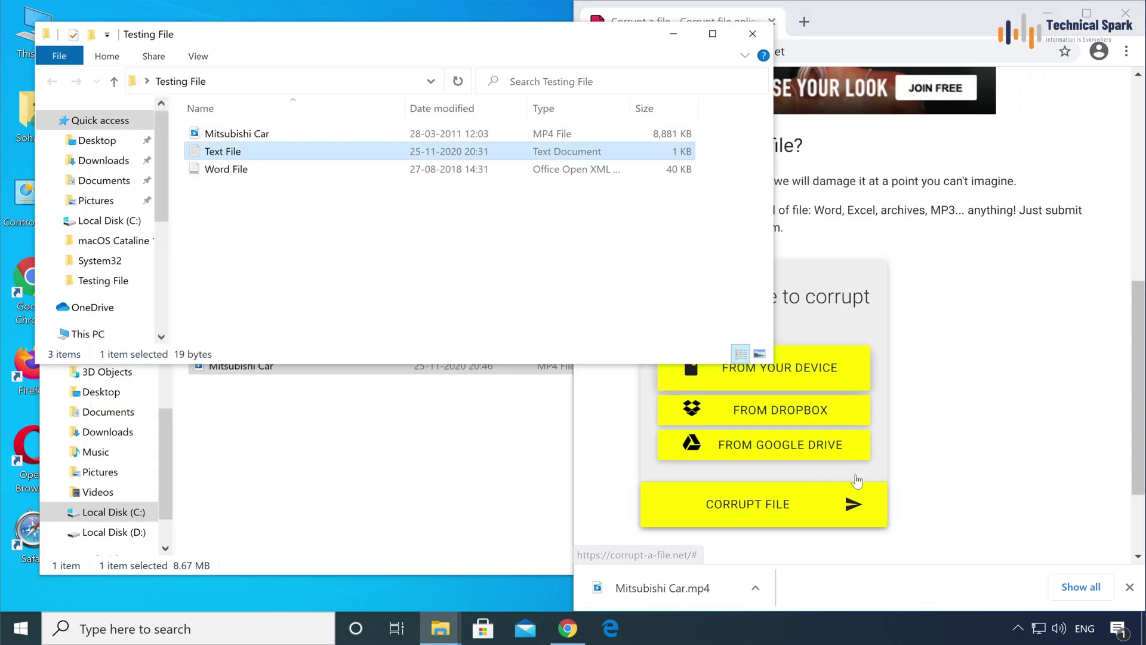
# - Corrupt Text File, download it, and open the copy in Notepad to see garbled characters
pyautogui.click(817, 494)
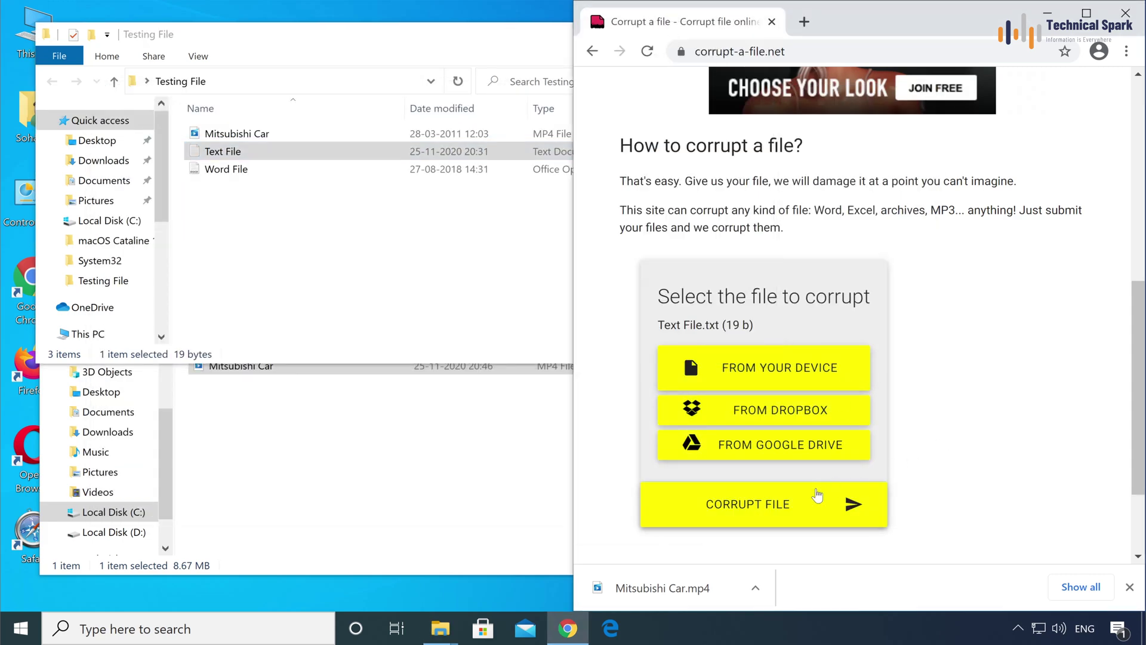
pyautogui.click(771, 506)
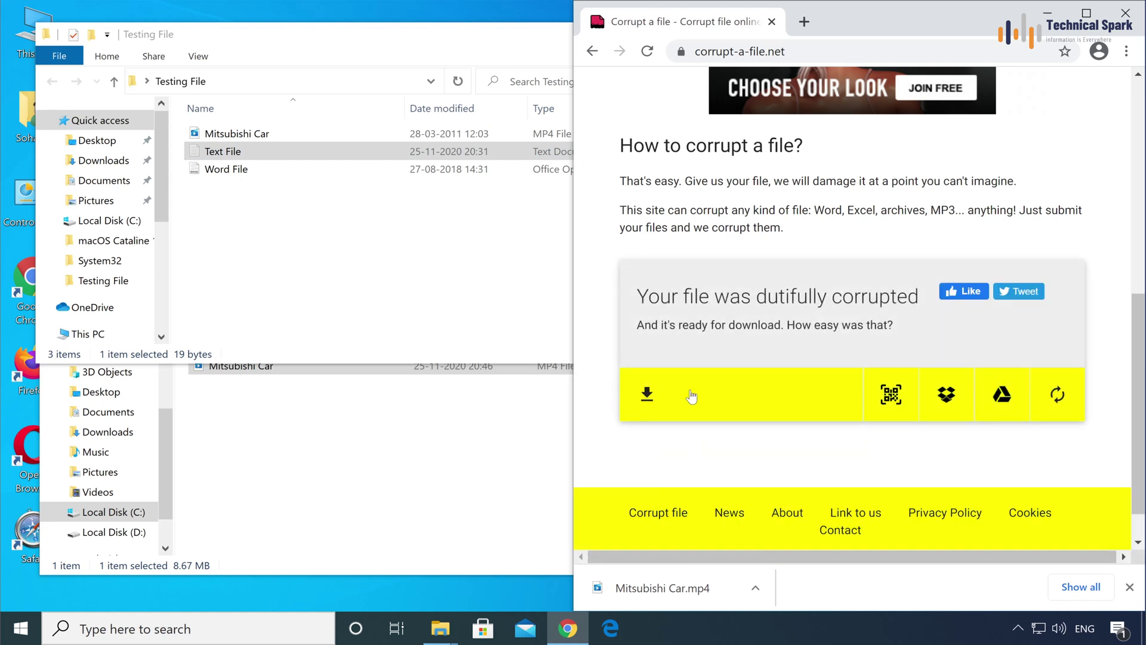
pyautogui.click(643, 406)
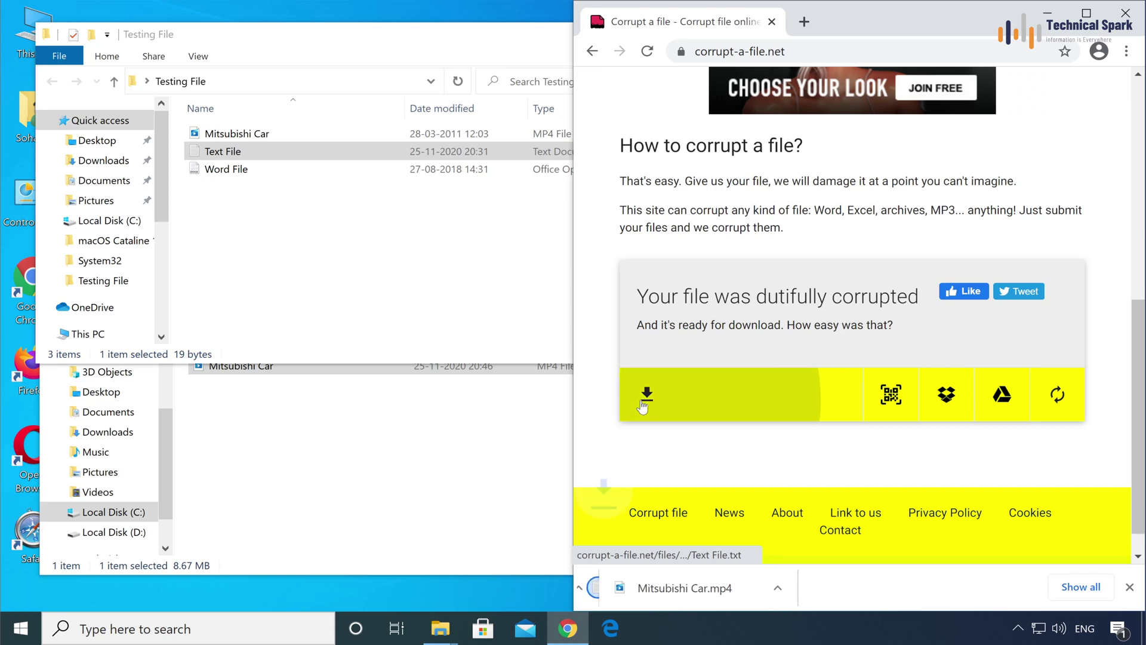
pyautogui.click(281, 436)
pyautogui.doubleClick(235, 366)
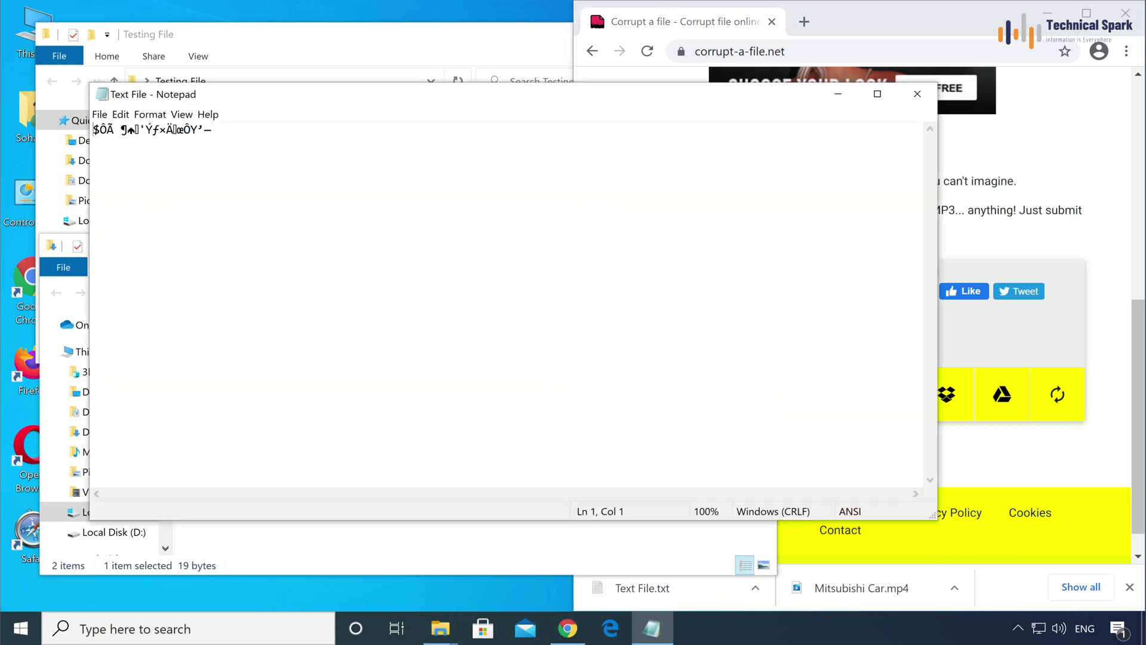
pyautogui.hotkey('ctrl', 'a')
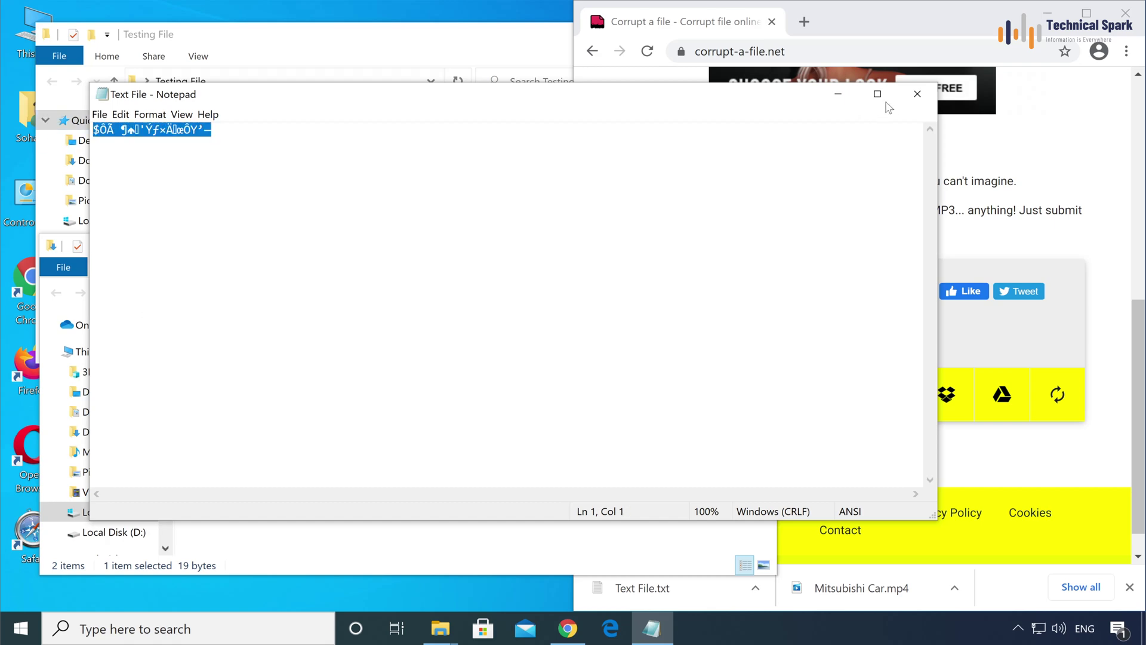
# - Close Notepad, reload the site, upload Word File.docx from Testing File, and corrupt it
pyautogui.click(918, 94)
pyautogui.click(230, 171)
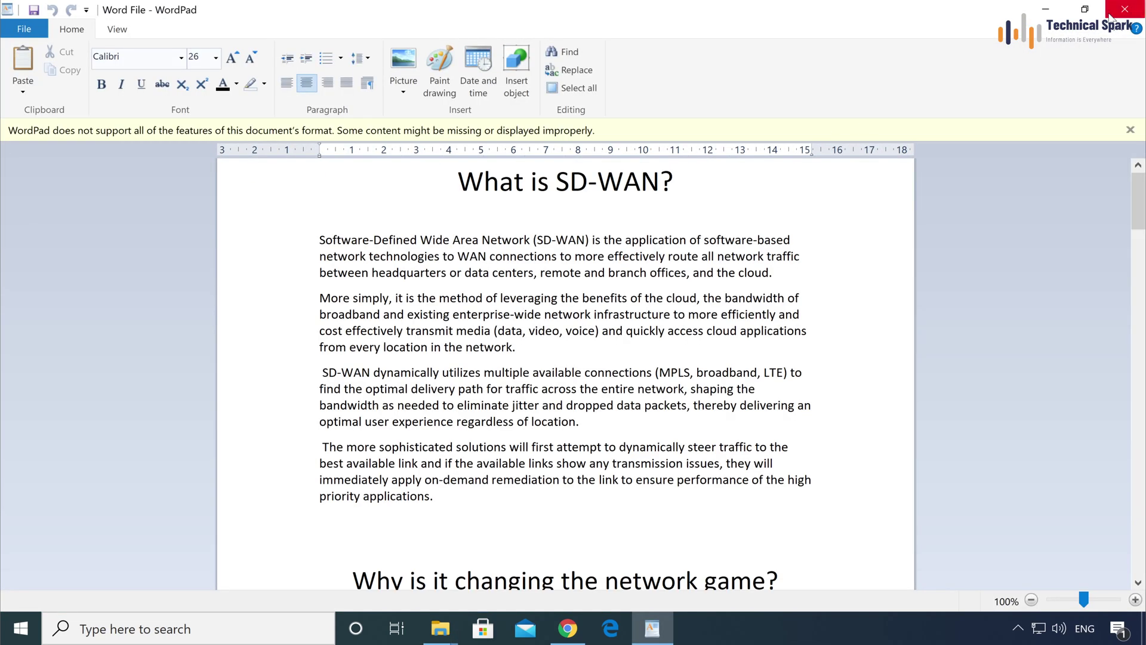
pyautogui.click(1130, 9)
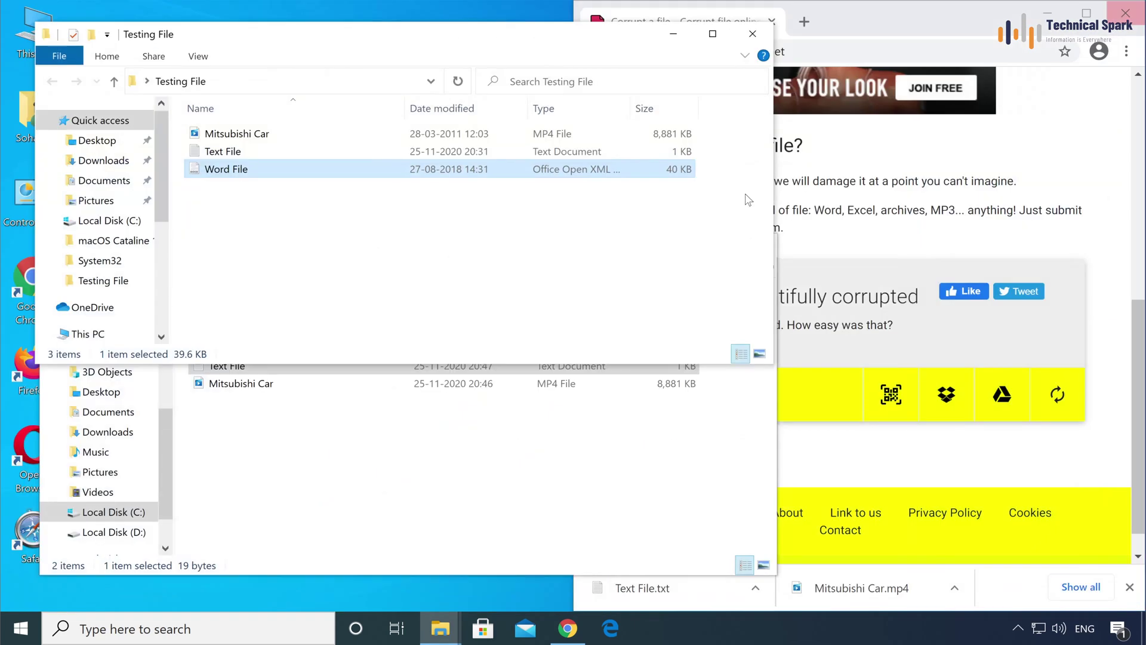
pyautogui.click(857, 459)
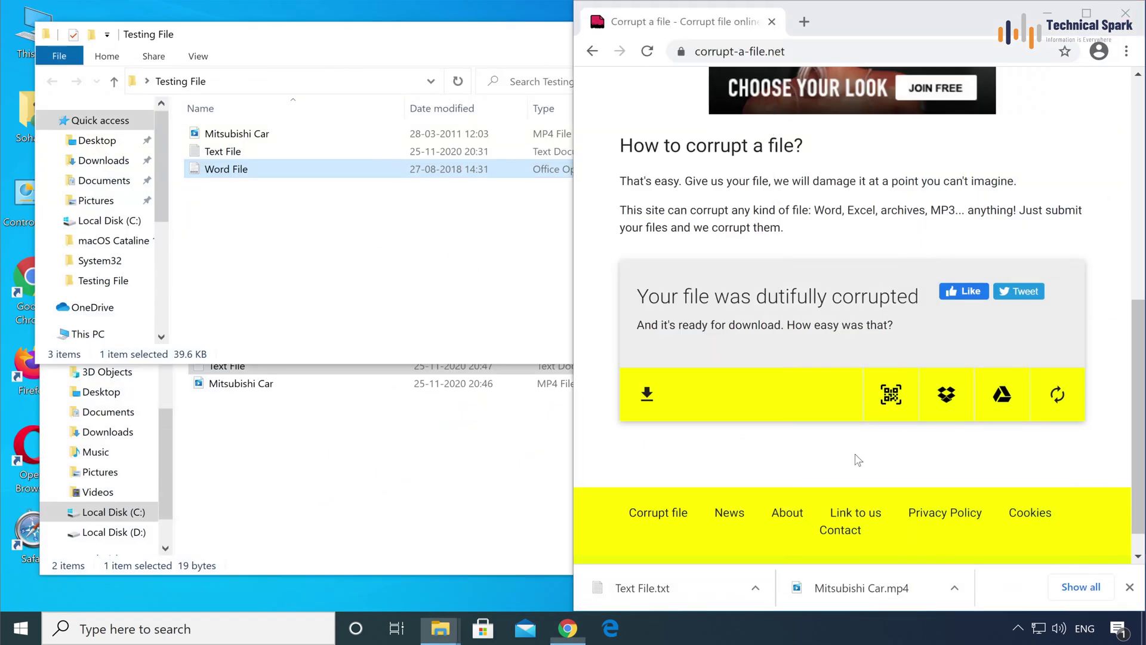
pyautogui.click(647, 51)
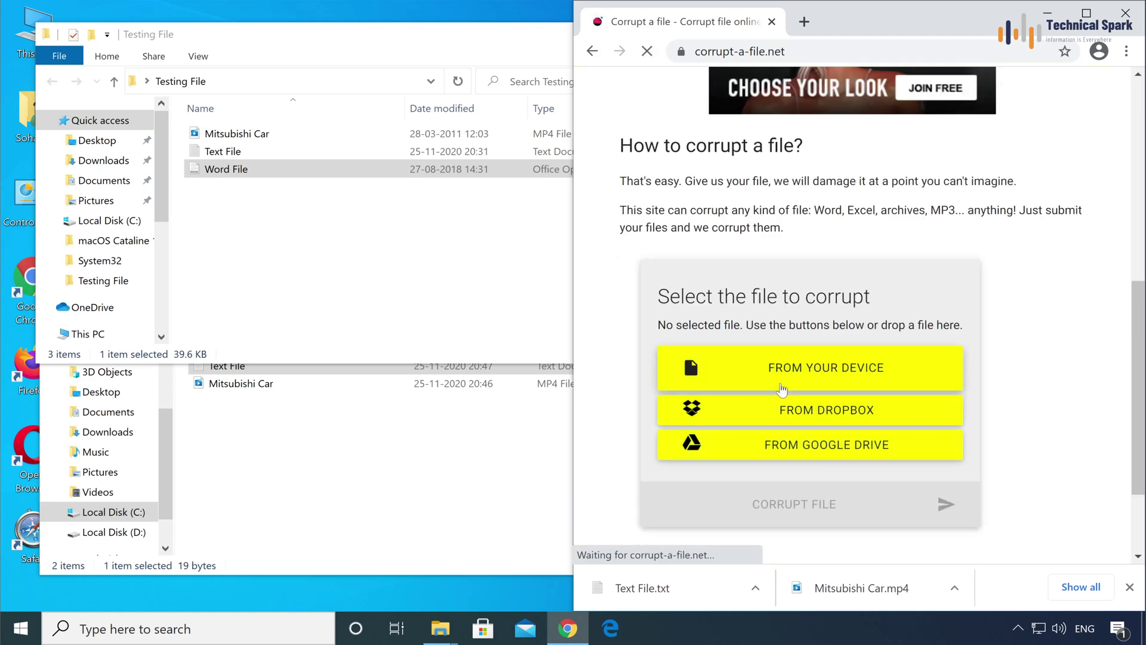
pyautogui.click(783, 376)
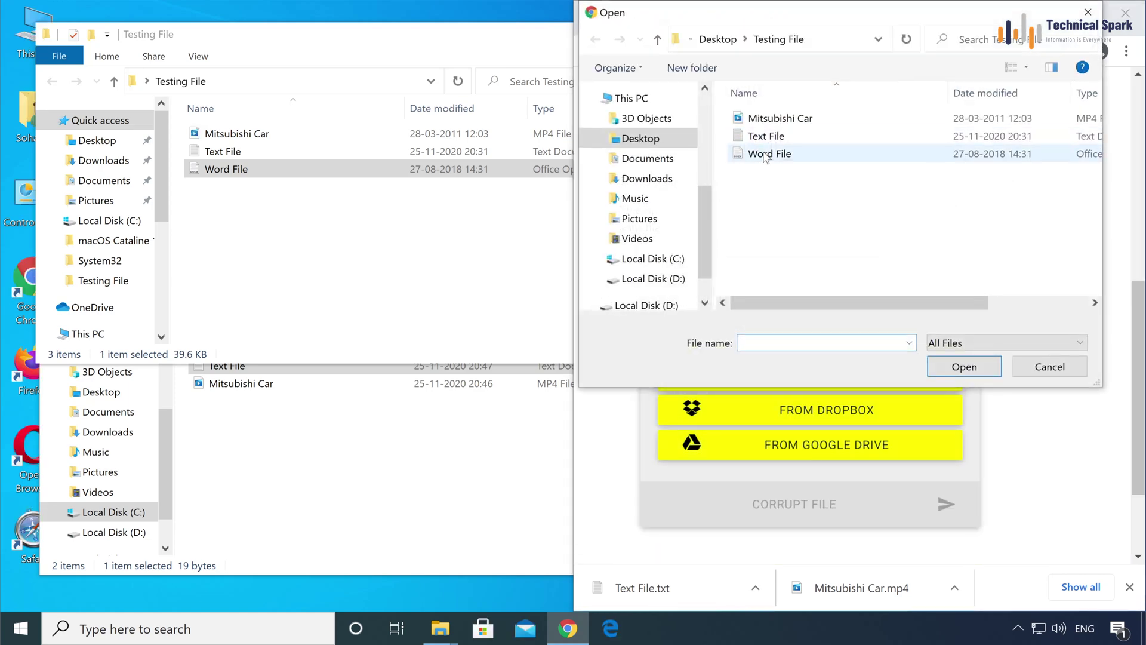
pyautogui.click(766, 154)
pyautogui.click(962, 366)
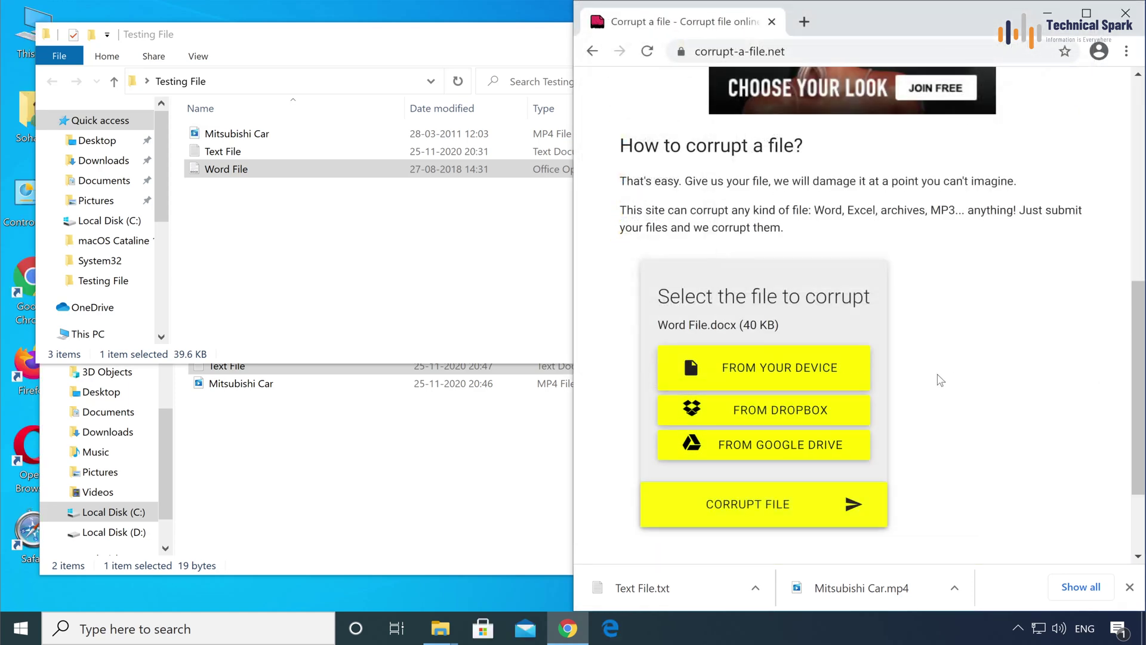
pyautogui.click(755, 514)
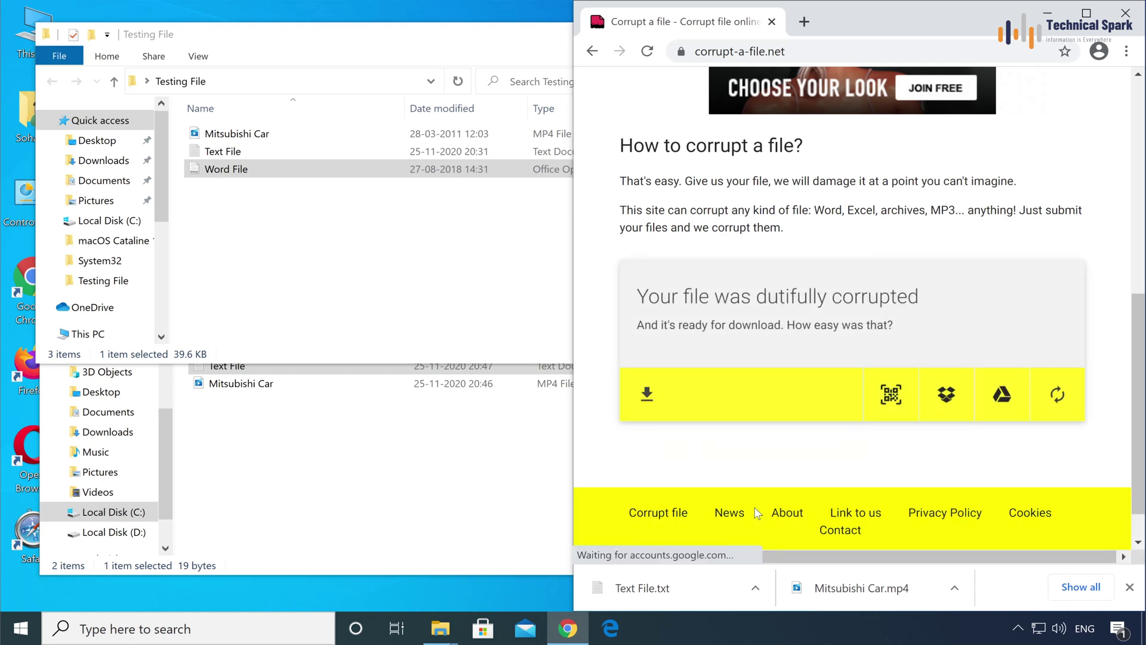
# - Download the corrupted Word File and open it in WordPad to confirm it shows garbled text
pyautogui.click(657, 398)
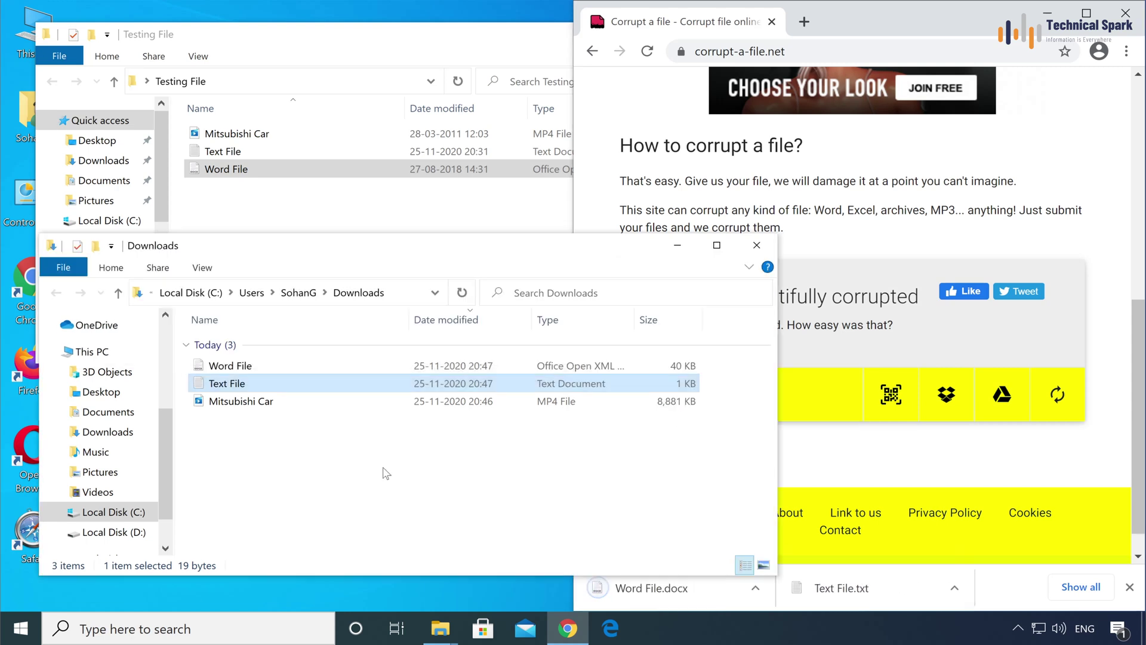
pyautogui.doubleClick(245, 366)
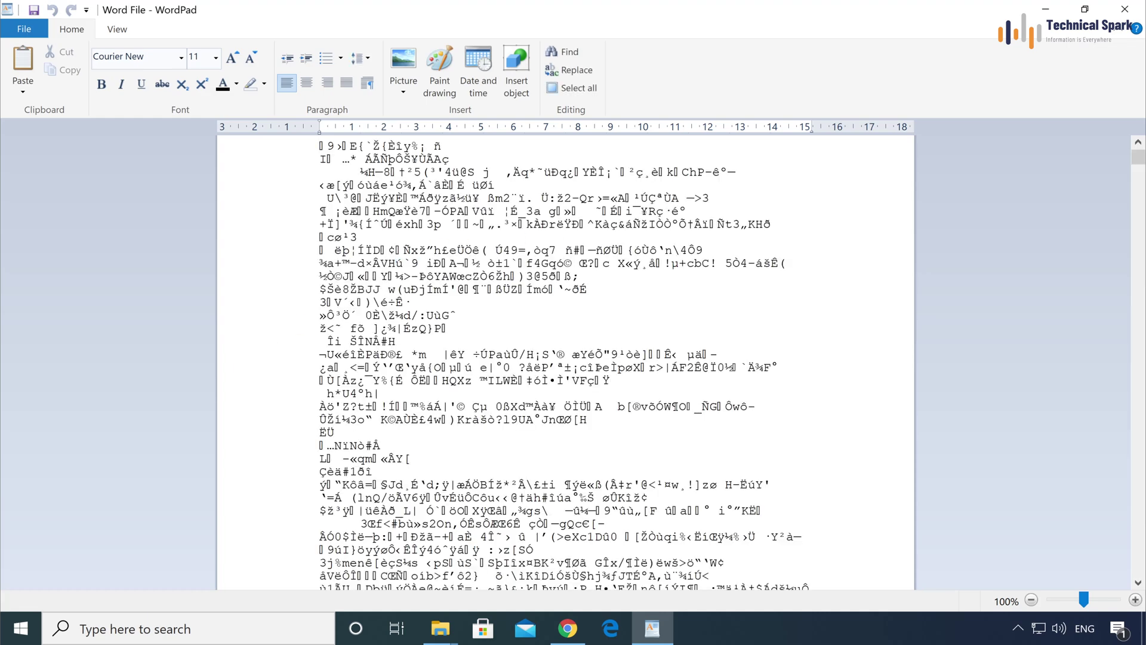
pyautogui.click(1125, 9)
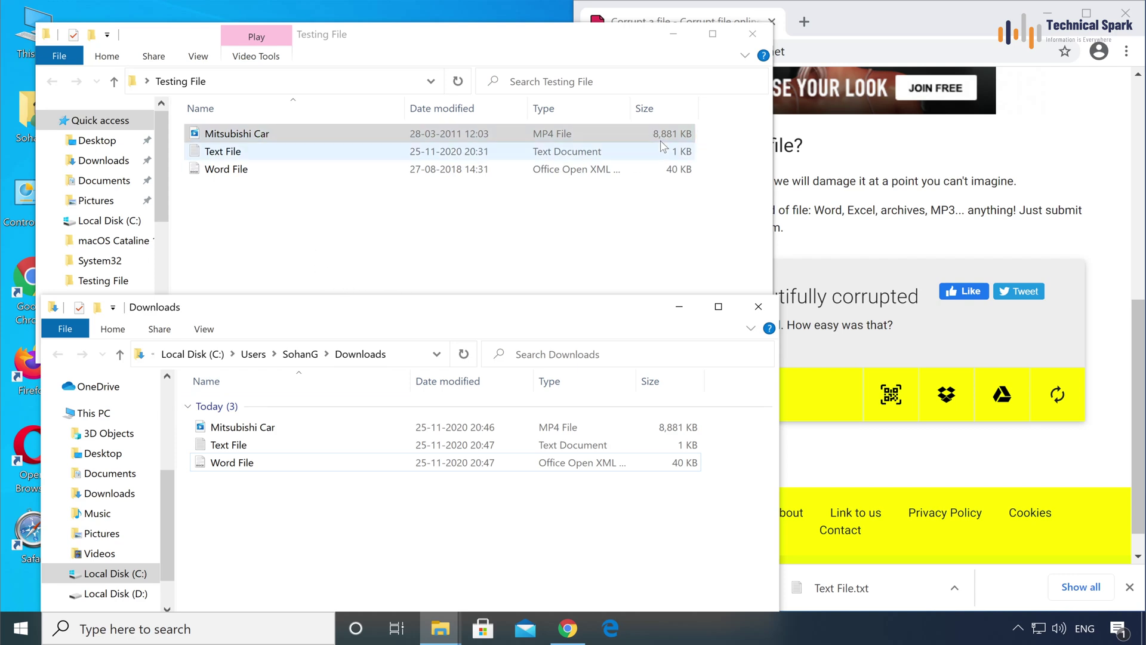
pyautogui.click(642, 428)
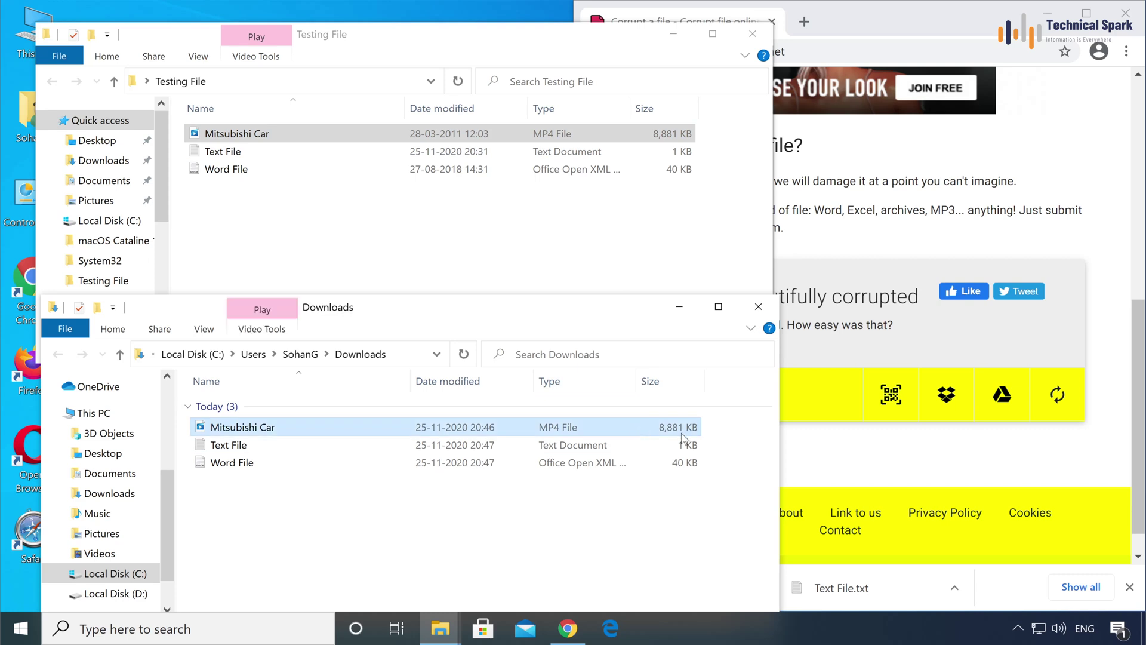
pyautogui.click(612, 152)
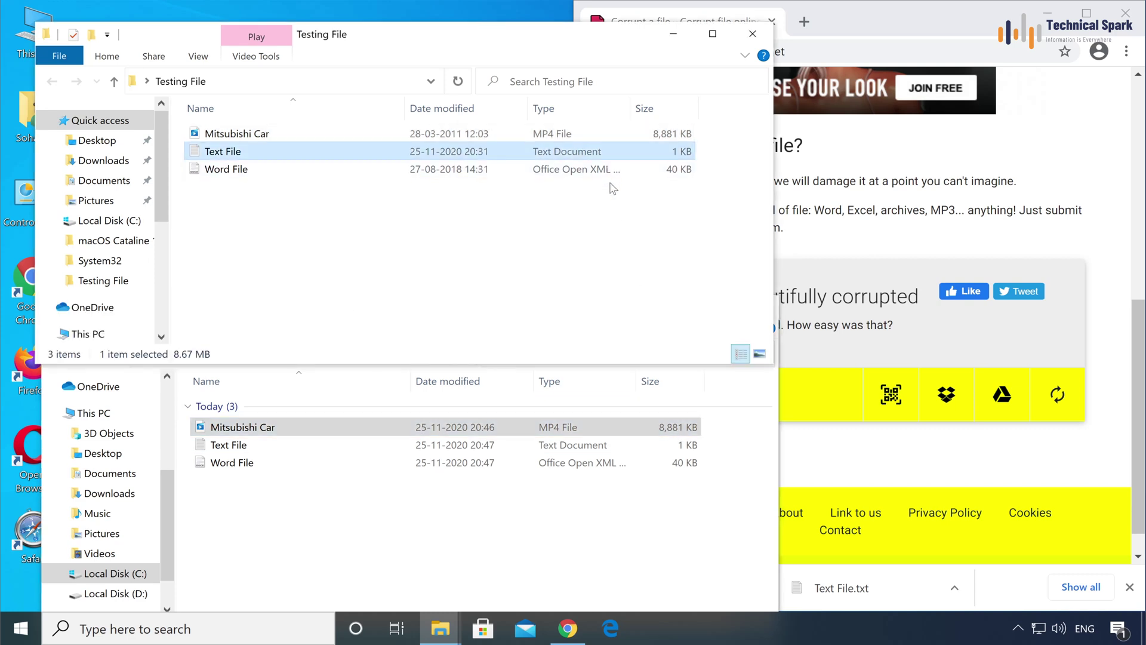
pyautogui.click(612, 170)
pyautogui.click(627, 463)
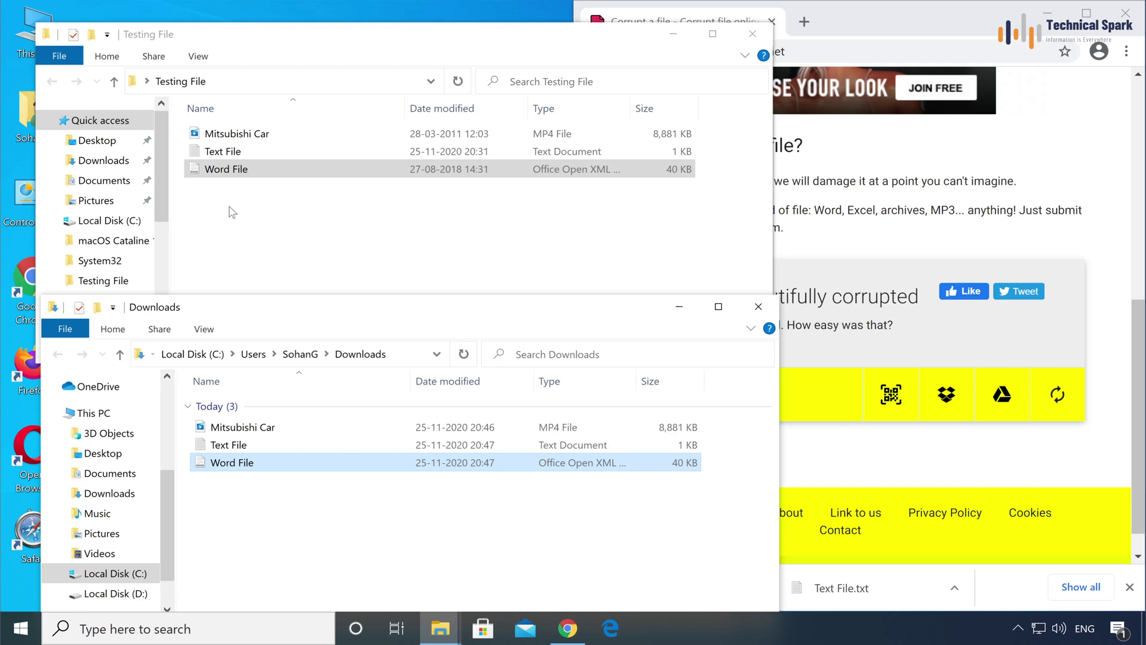
# - Cut the three original files from Testing File and paste them into Pictures
pyautogui.moveTo(268, 236); pyautogui.dragTo(211, 133)
pyautogui.rightClick(231, 147)
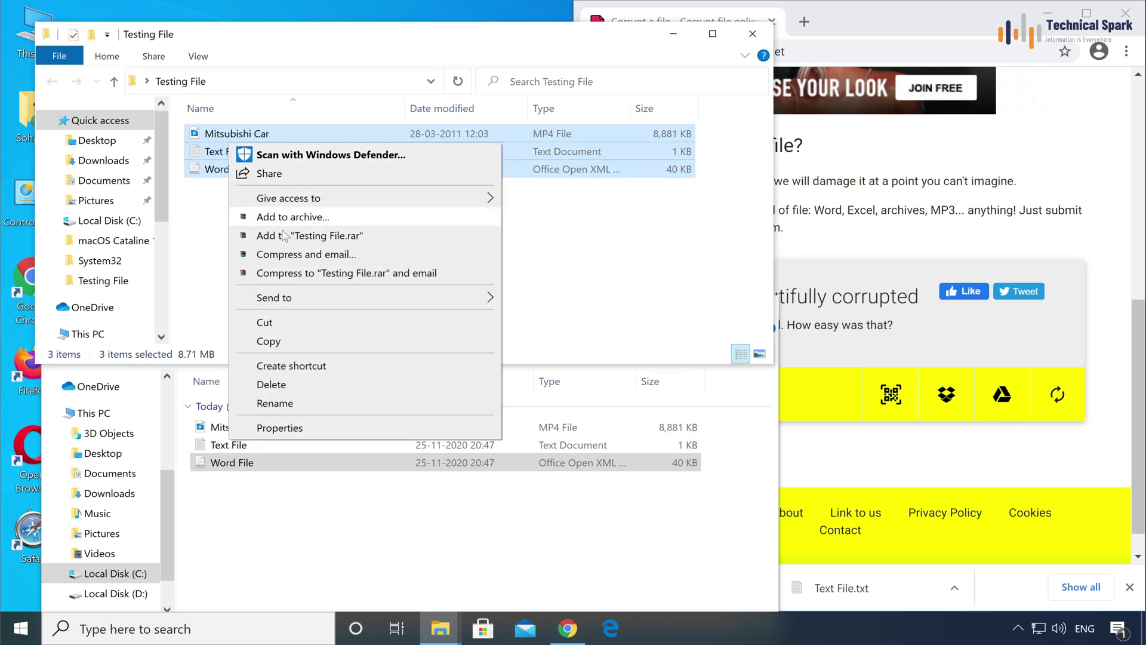
pyautogui.click(289, 328)
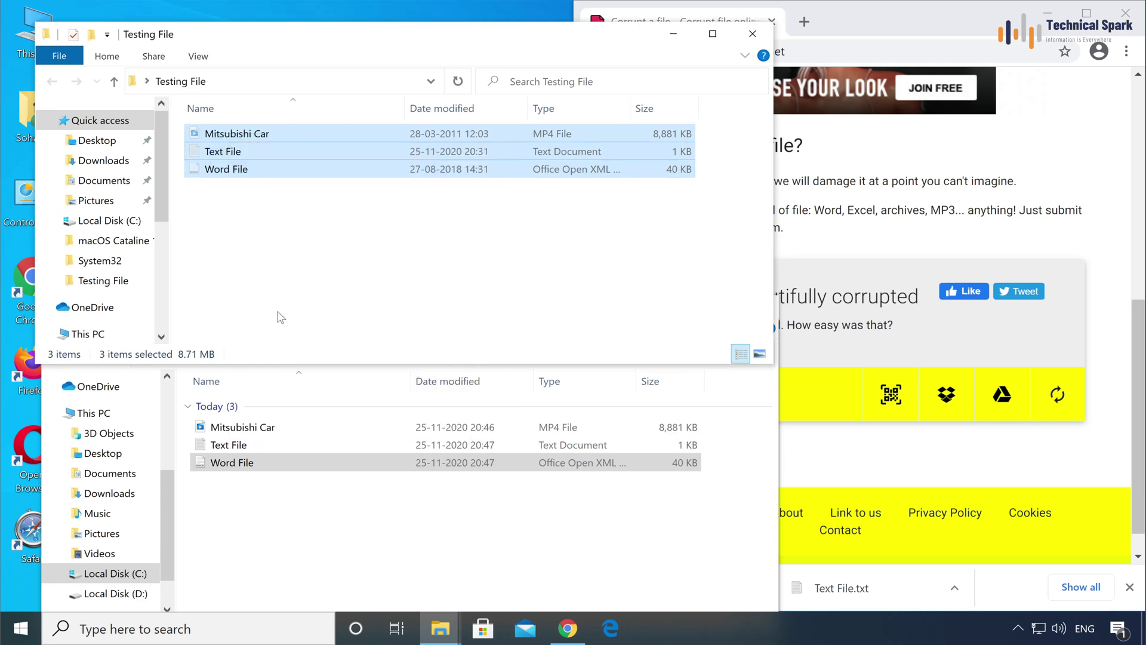
pyautogui.click(95, 201)
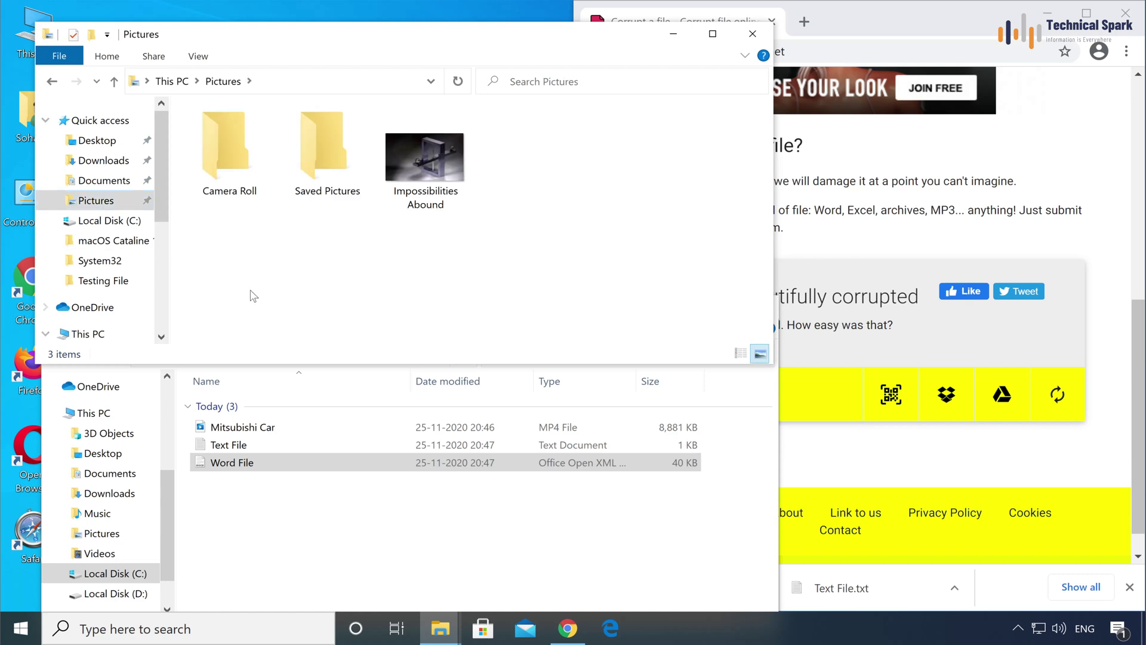
pyautogui.hotkey('ctrl', 'v')
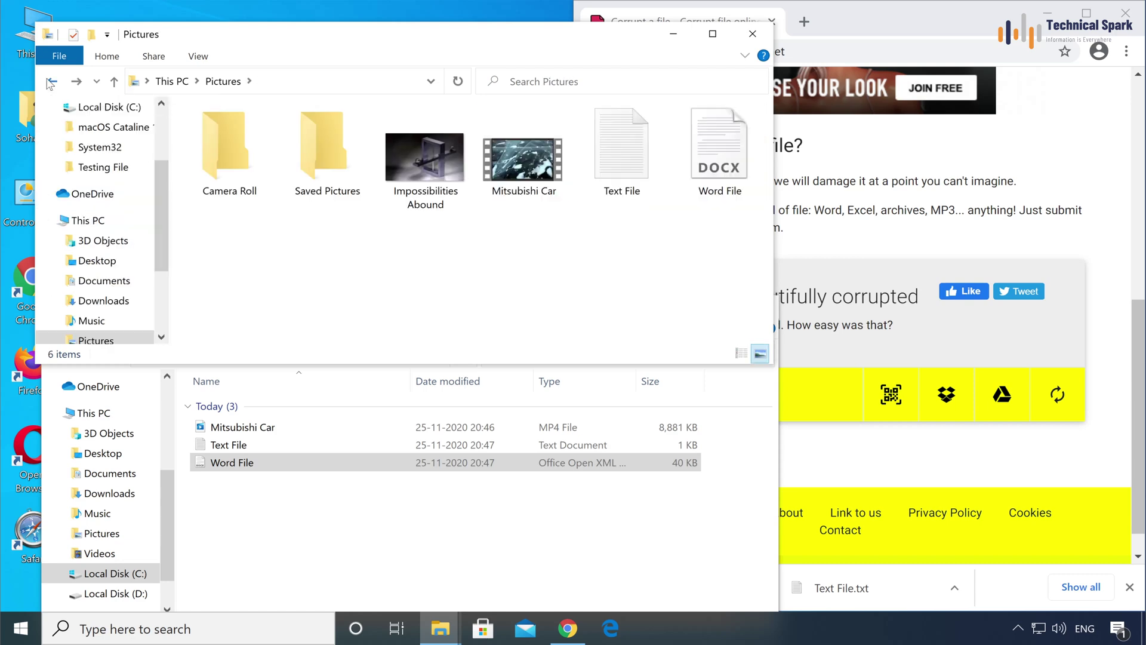
pyautogui.click(52, 81)
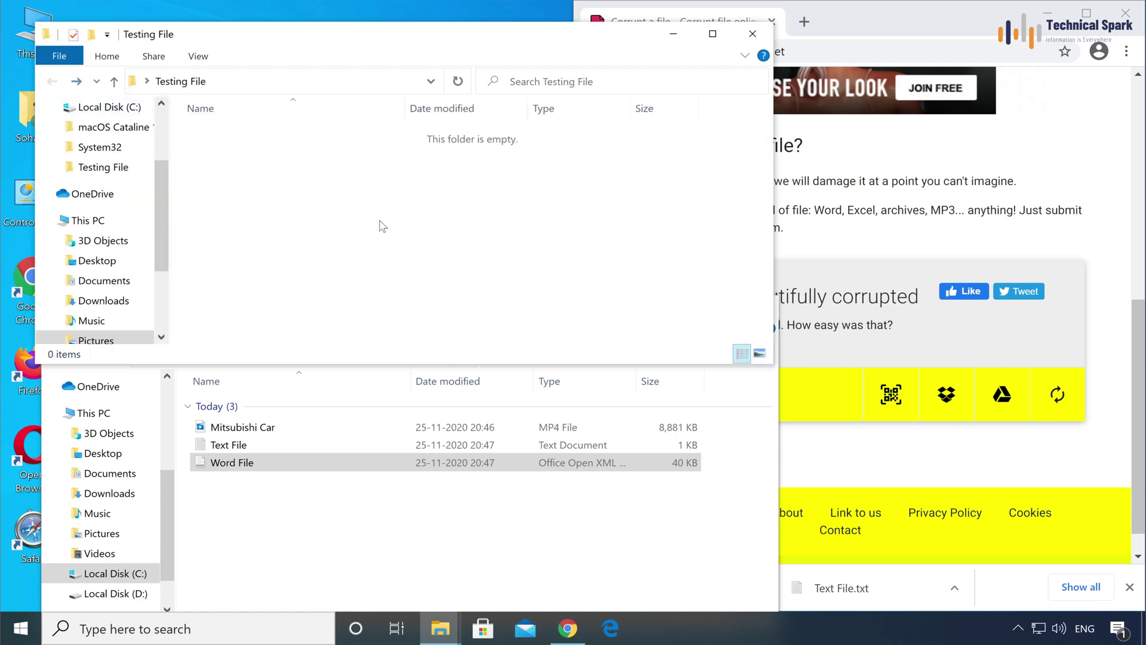
# - Move the three corrupted files from Downloads into Testing File and close Downloads
pyautogui.click(358, 545)
pyautogui.moveTo(290, 550); pyautogui.dragTo(248, 418)
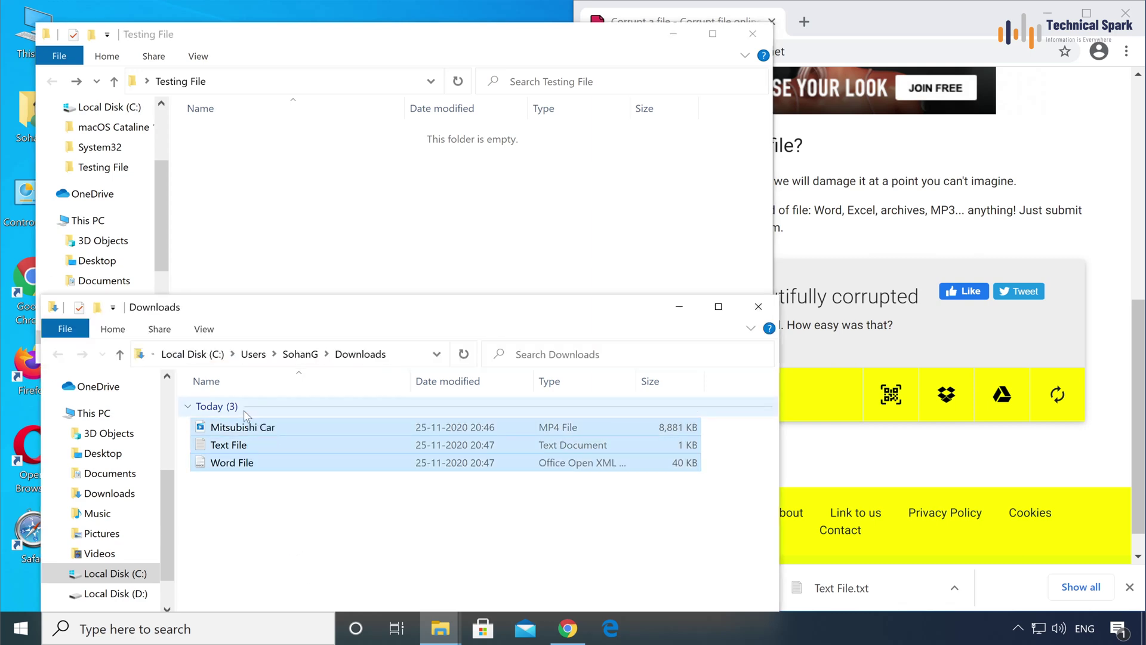
pyautogui.hotkey('ctrl', 'x')
pyautogui.rightClick(281, 209)
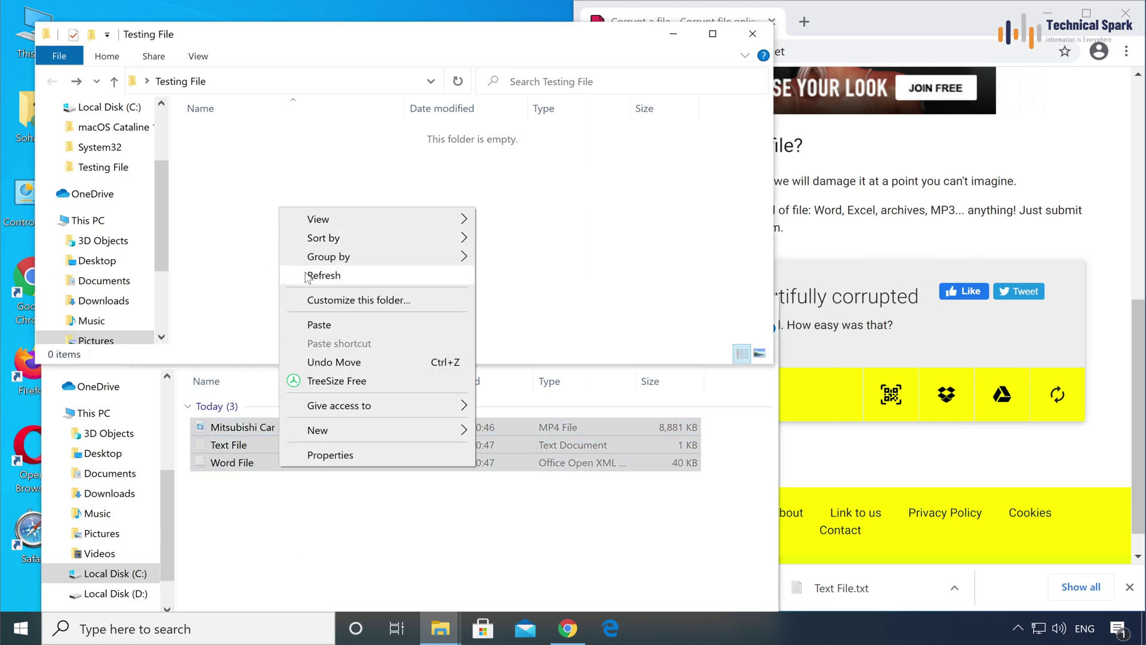
pyautogui.click(317, 324)
pyautogui.click(325, 468)
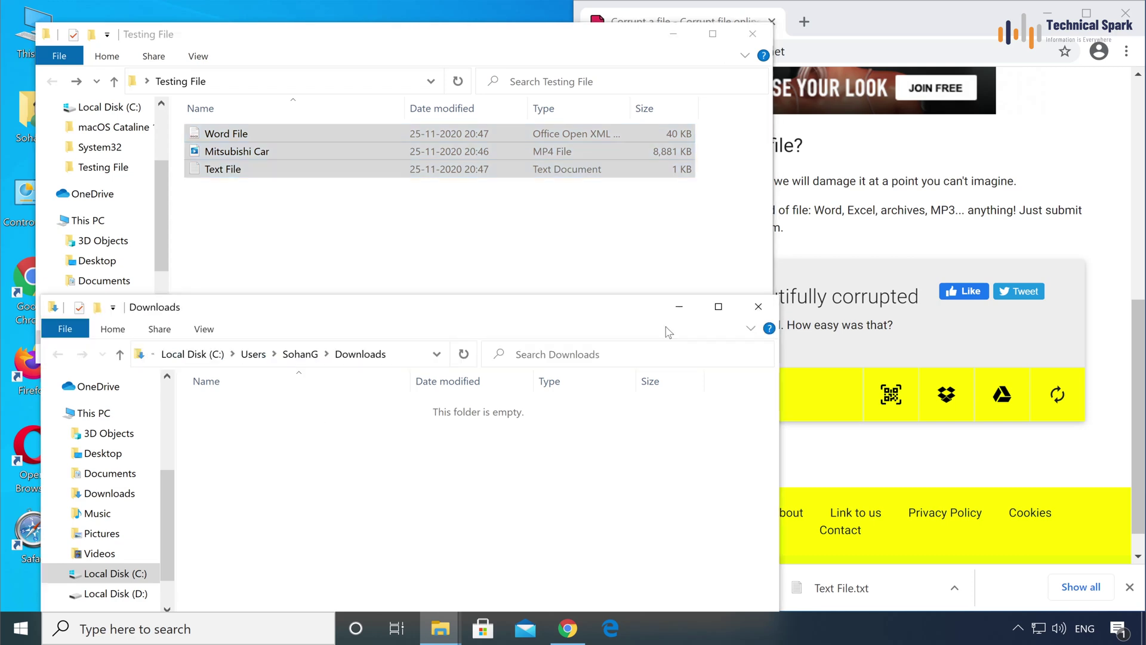
pyautogui.click(758, 306)
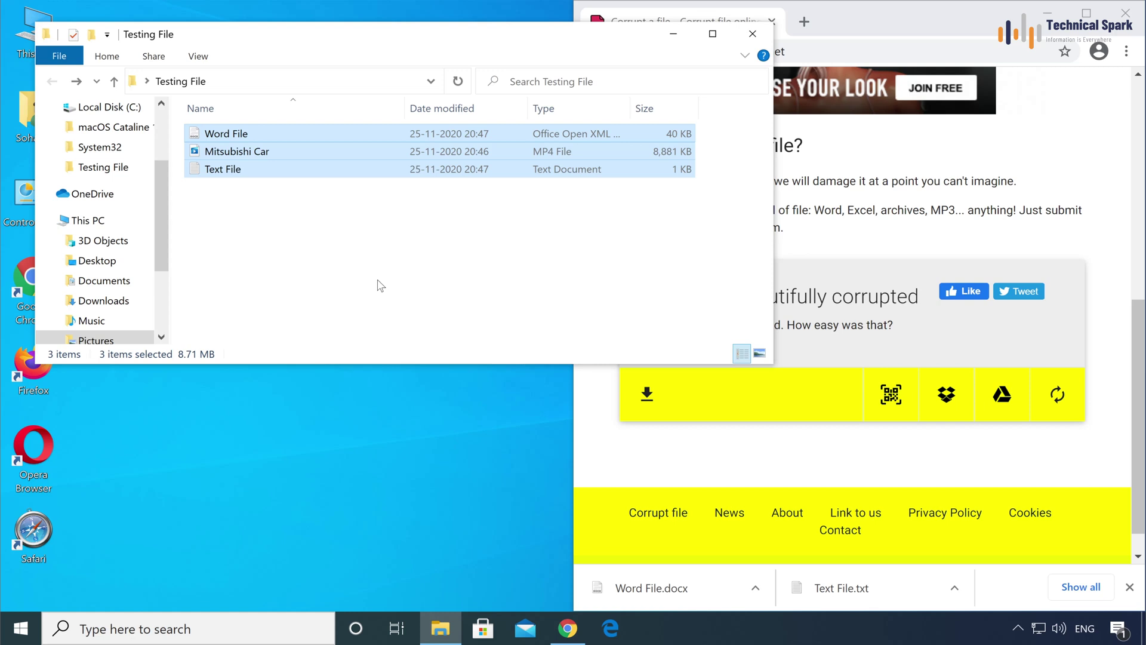
pyautogui.click(250, 251)
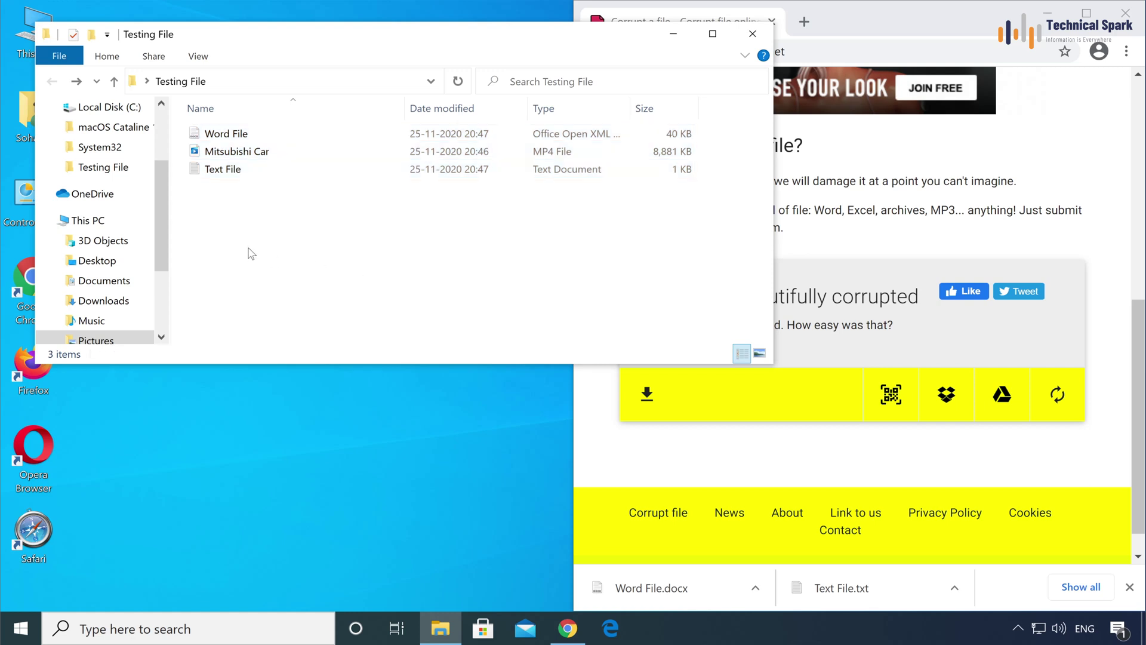
pyautogui.click(252, 140)
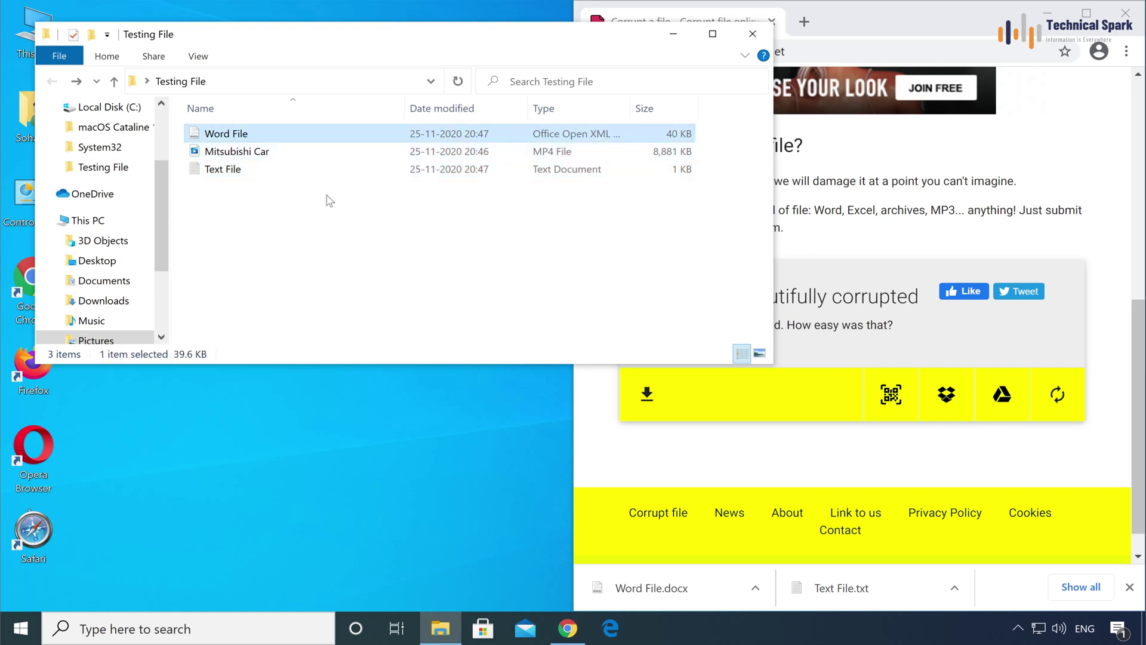